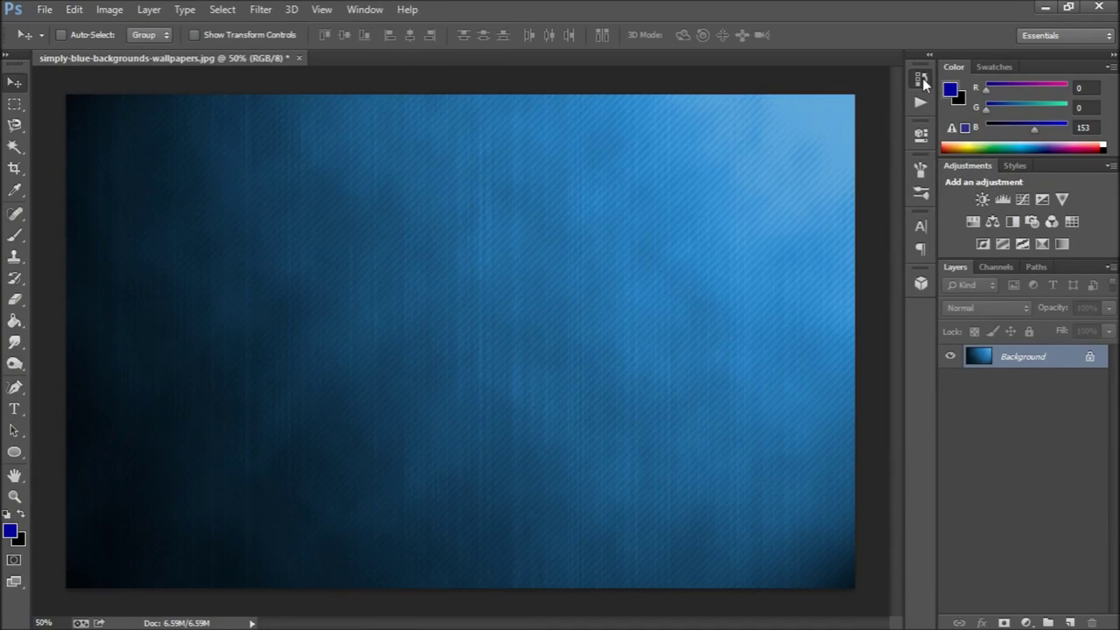
- Browse brush presets and paint trial white texture strokes along the right edge and bottom
click(922, 78)
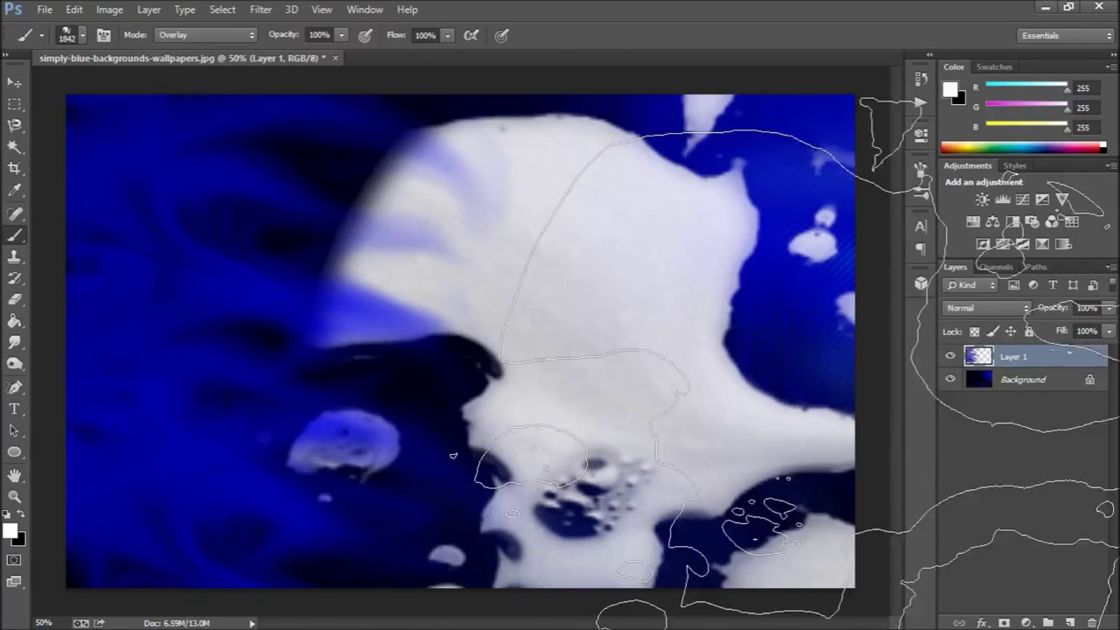
right_click(503, 363)
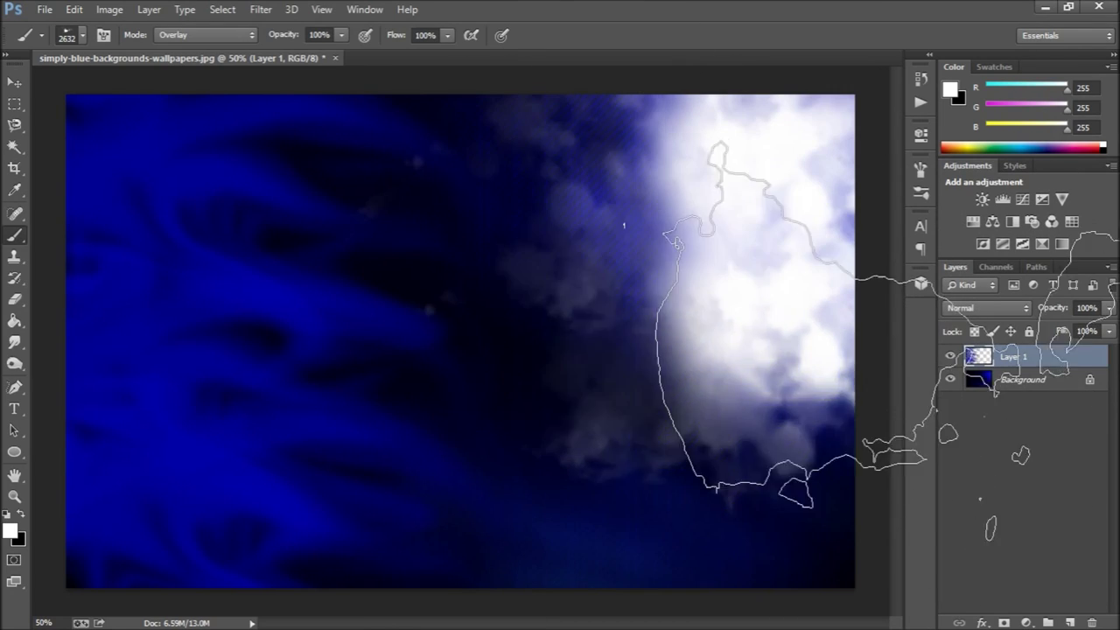
scroll(1079, 459, down, 5)
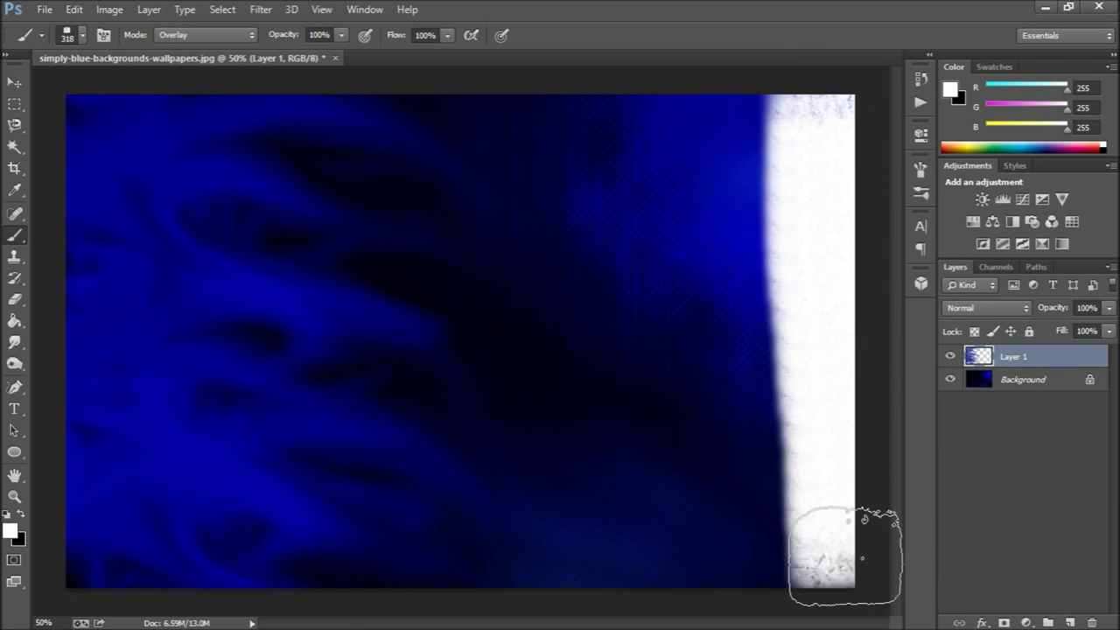
drag(842, 113, 828, 283)
drag(827, 462, 804, 555)
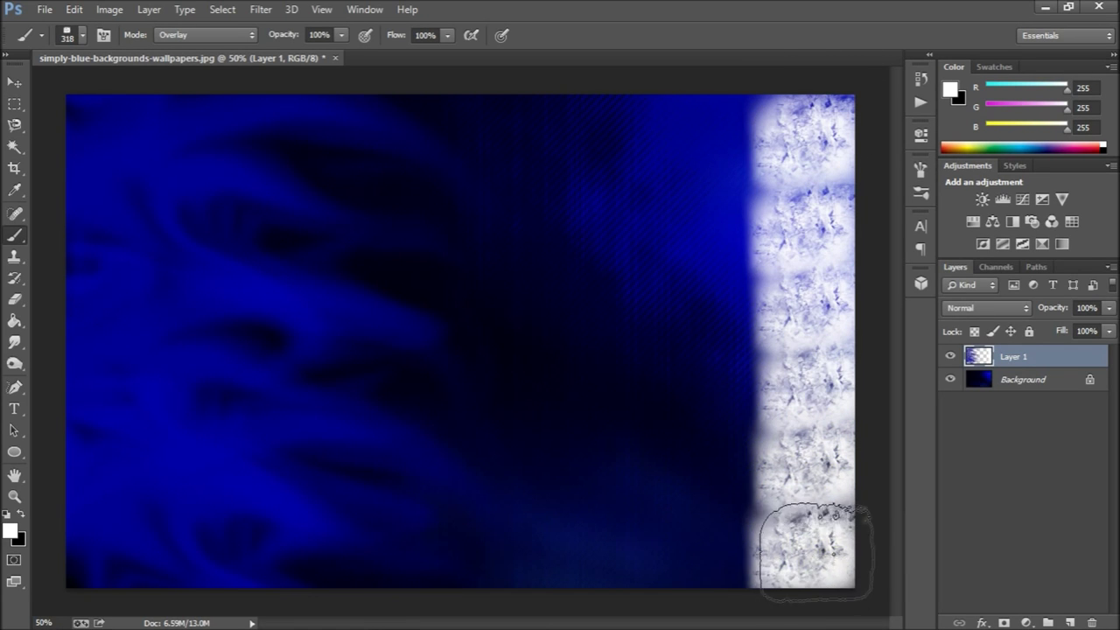
mouse_move(735, 603)
mouse_down()
mouse_move(600, 575)
mouse_move(96, 420)
mouse_up()
- Undo the bottom stroke and delete the right-edge paint from History
key(ctrl+z)
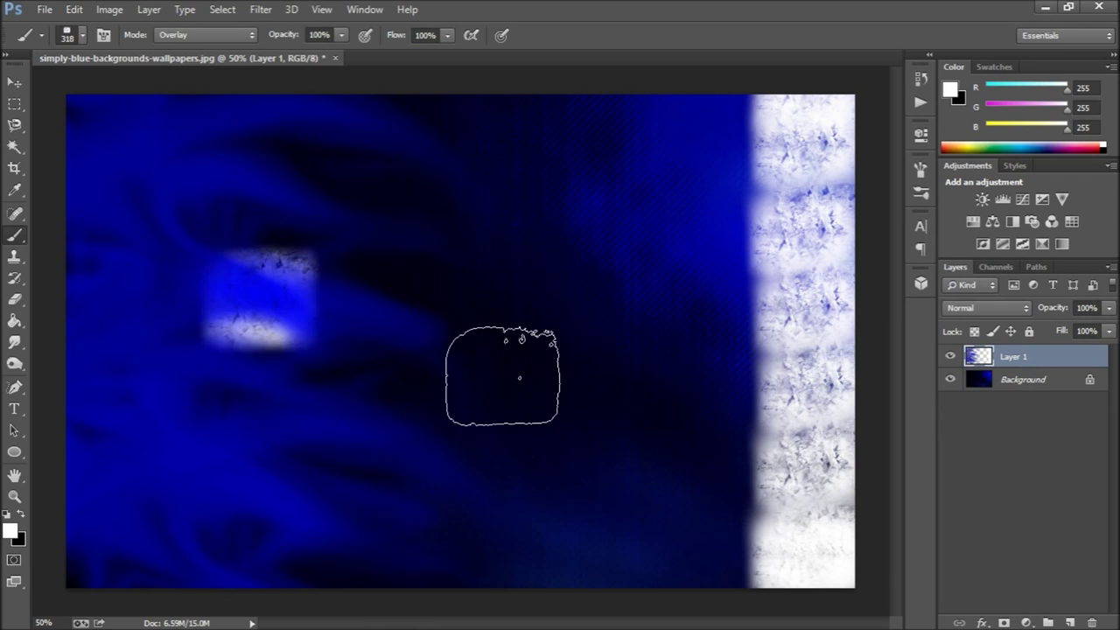
click(921, 78)
click(875, 154)
click(920, 78)
- Choose a smaller textured grunge brush from the brush presets
right_click(271, 245)
click(674, 293)
right_click(405, 463)
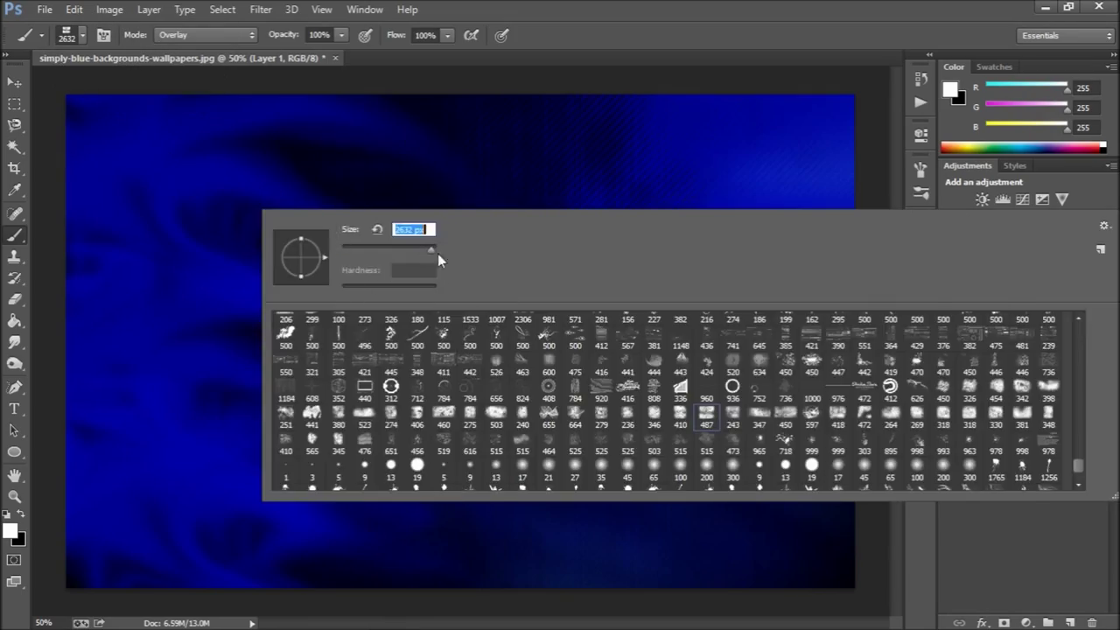
- Set the brush size to 2632 px, then to 1053 px
text(2632)
key(Return)
click(524, 350)
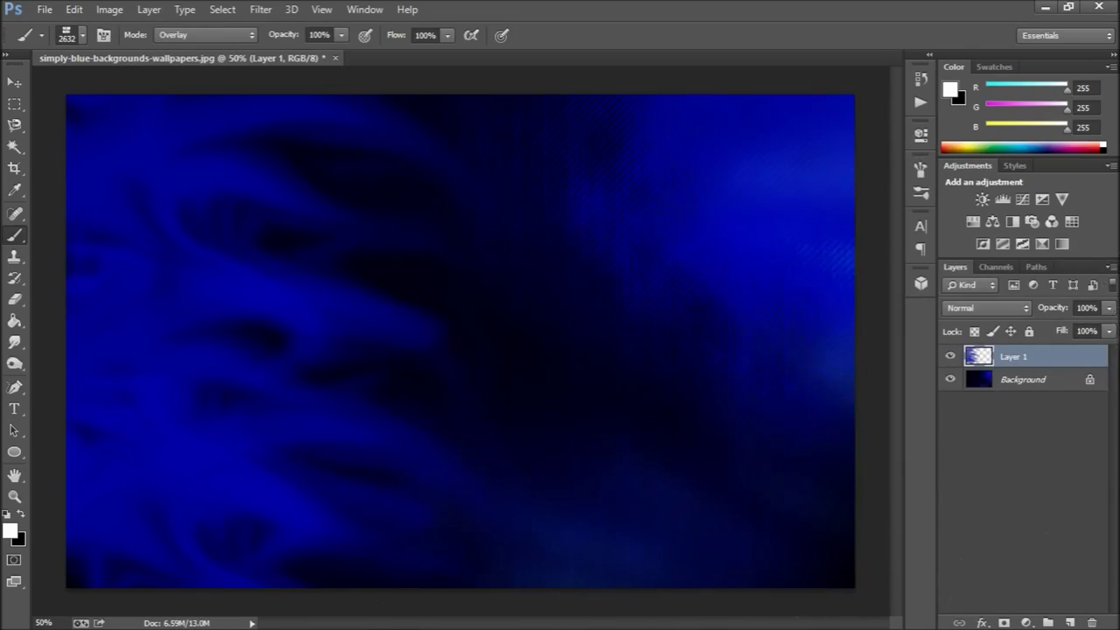
right_click(262, 217)
text(1053)
click(823, 463)
key(ctrl+z)
- Switch the brush to Normal mode and try several grunge presets, undoing a trial stroke
click(205, 35)
click(822, 463)
key(ctrl+z)
right_click(790, 545)
click(67, 35)
double_click(297, 265)
click(735, 166)
click(920, 78)
key(ctrl+z)
- Stamp white grunge texture on the right half, then remove those strokes via History
click(752, 516)
click(638, 258)
mouse_move(639, 253)
mouse_down()
mouse_move(525, 254)
mouse_move(551, 184)
mouse_up()
click(205, 35)
click(920, 78)
click(876, 152)
click(921, 78)
- Pick another grunge brush and test a white stroke, undoing it
right_click(263, 237)
key(Escape)
click(67, 35)
click(1047, 479)
click(525, 341)
key(ctrl+z)
- Resize the grunge brush and stamp white scratch texture across the whole canvas
right_click(262, 224)
right_click(263, 218)
drag(428, 258, 398, 258)
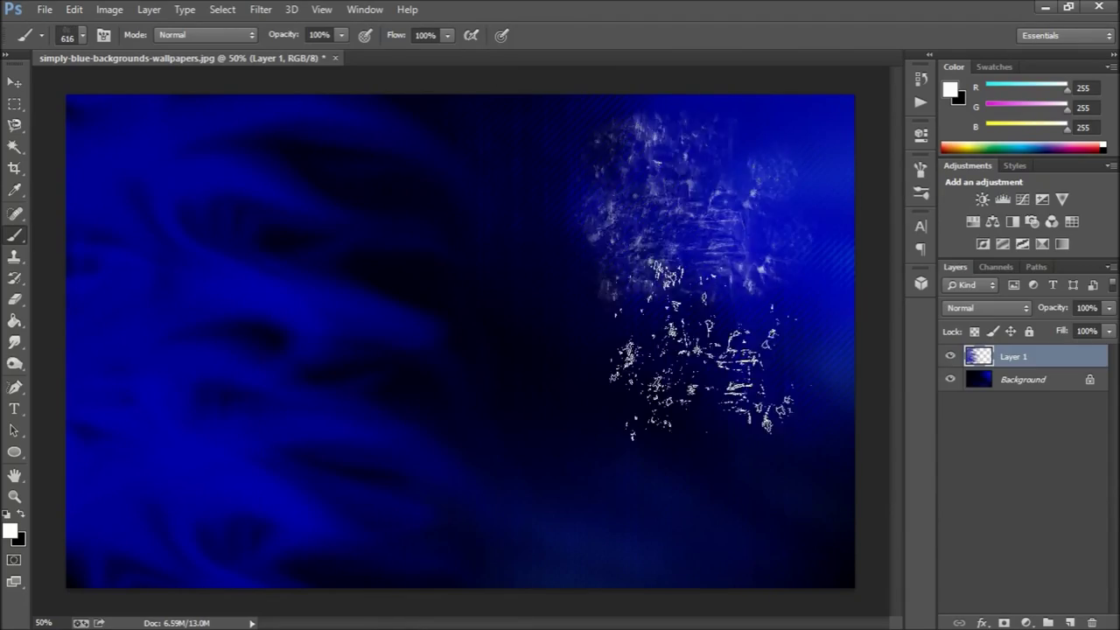
drag(700, 175, 144, 551)
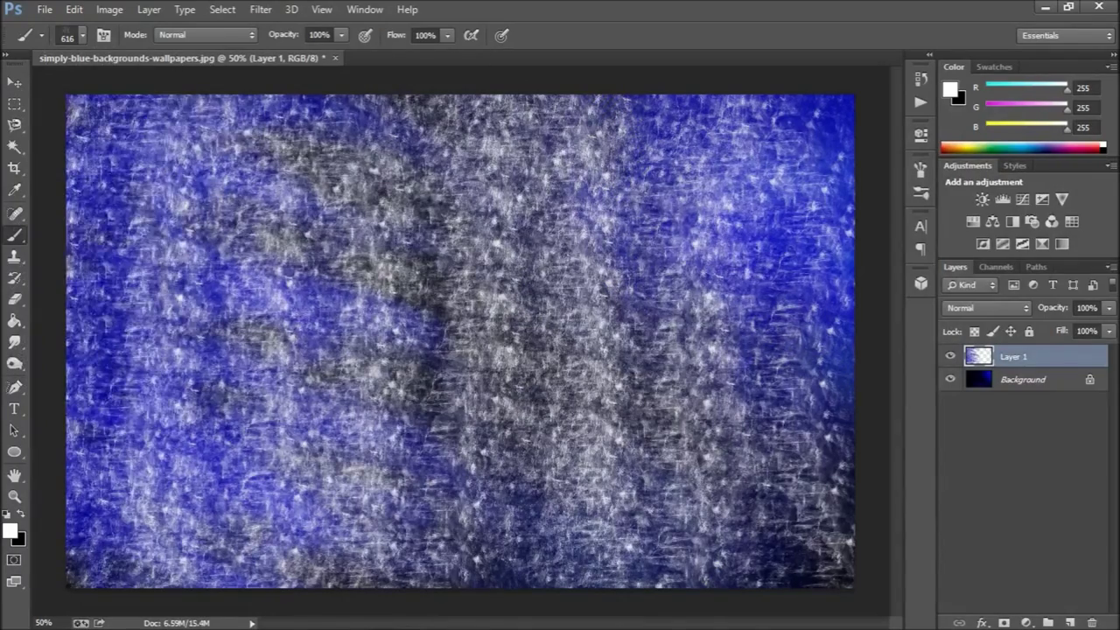
key(ctrl+z)
right_click(263, 210)
drag(402, 243, 431, 243)
click(744, 342)
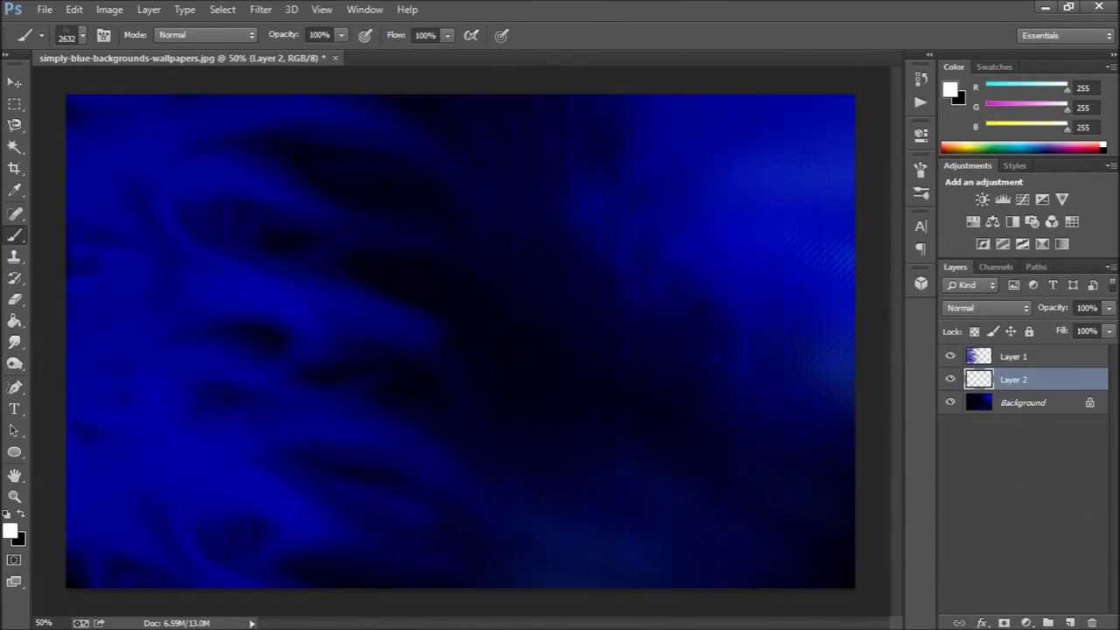
- Undo the scratch texture attempt and set the grunge brush size to 1053 px
drag(685, 378, 613, 350)
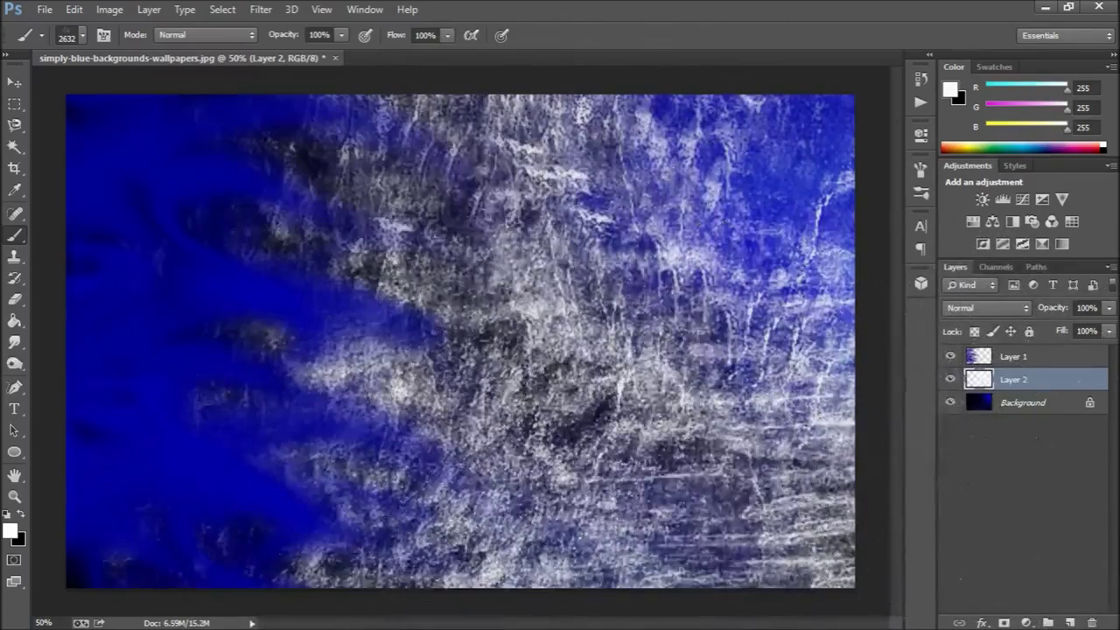
key(ctrl+z)
right_click(262, 175)
key(Escape)
right_click(262, 340)
drag(411, 379, 573, 405)
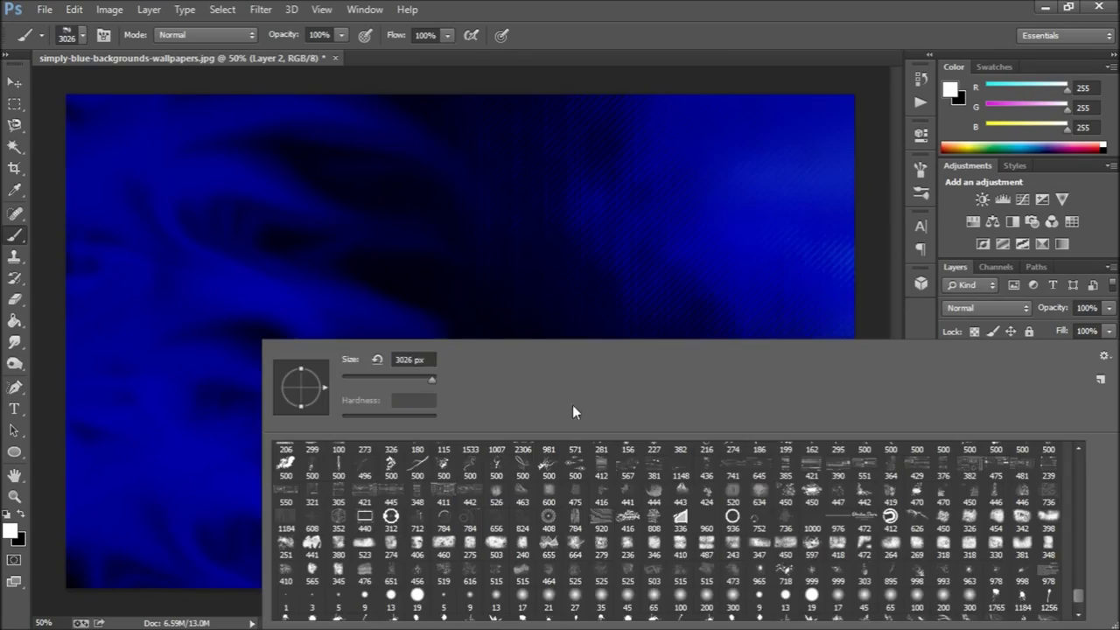
text(1053)
key(Return)
- Switch the brush to Overlay mode and paint grunge texture across the canvas
drag(700, 394, 852, 534)
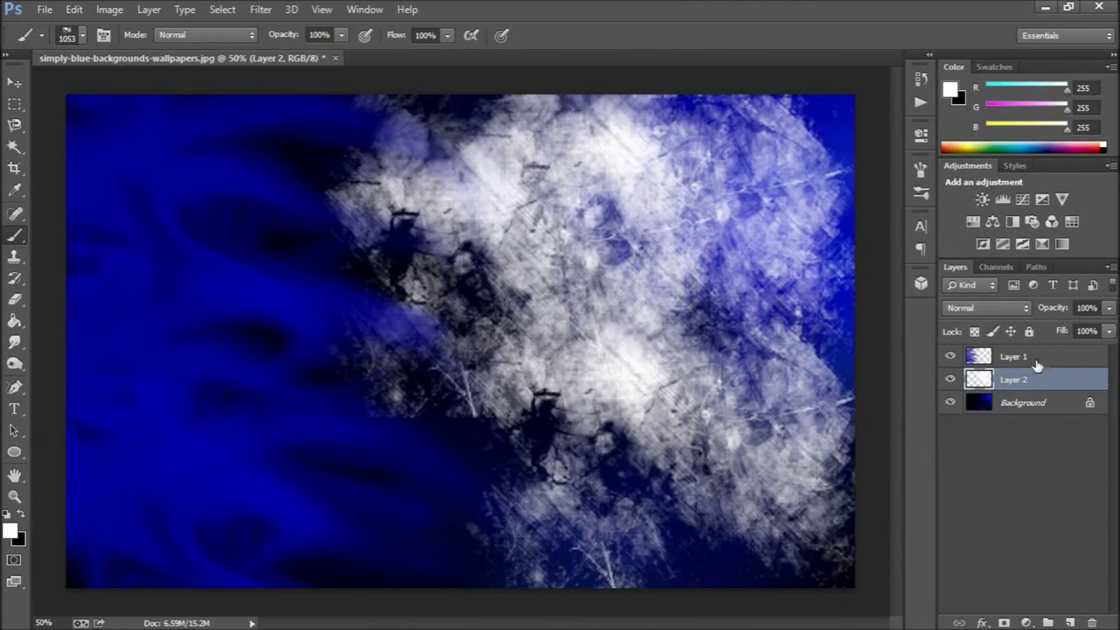
key(ctrl+z)
click(205, 35)
click(188, 245)
mouse_move(683, 218)
mouse_down()
mouse_move(433, 175)
mouse_move(879, 372)
mouse_up()
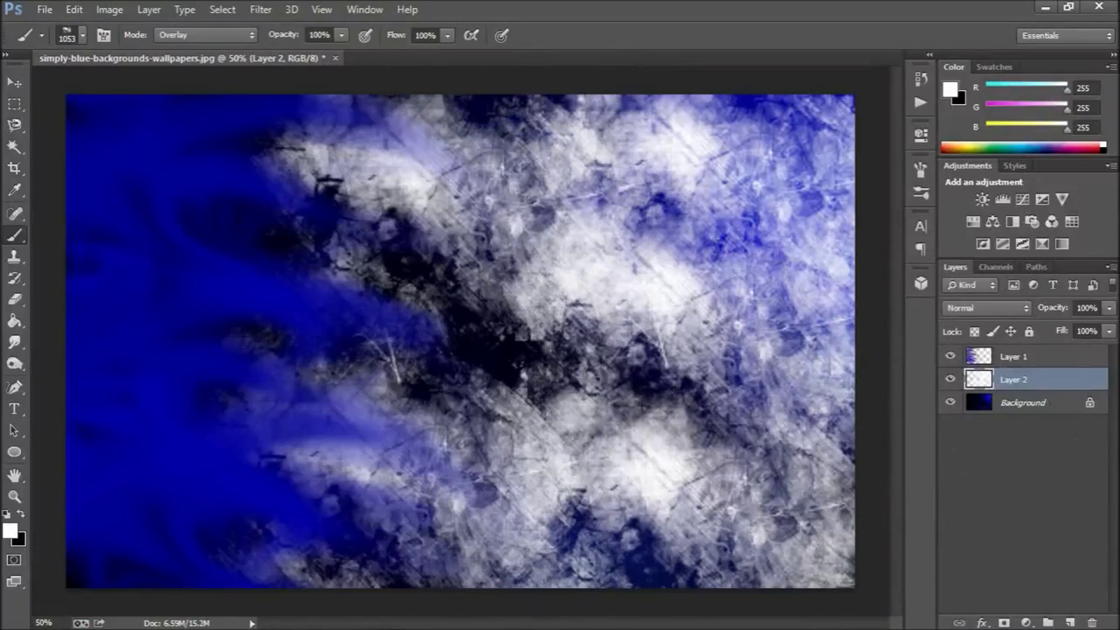
- Use File > Open to browse into the Player Photos folder
click(43, 8)
click(96, 40)
double_click(375, 390)
click(728, 446)
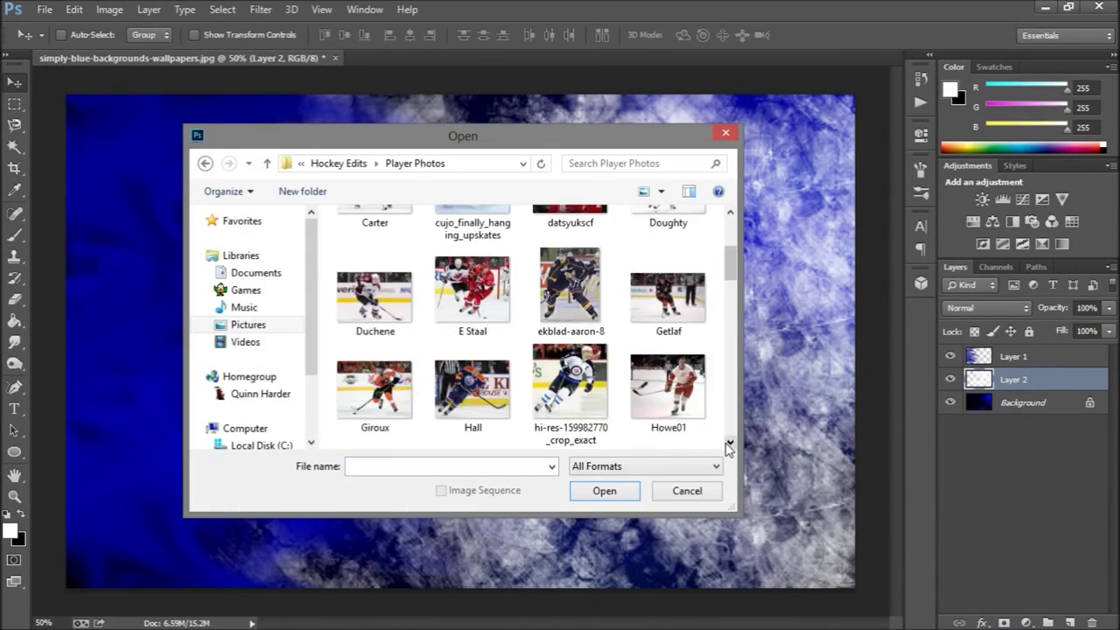
- Open o-RYAN-KESLER-facebook.jpg and switch to the Hand tool to pan the photo
click(729, 446)
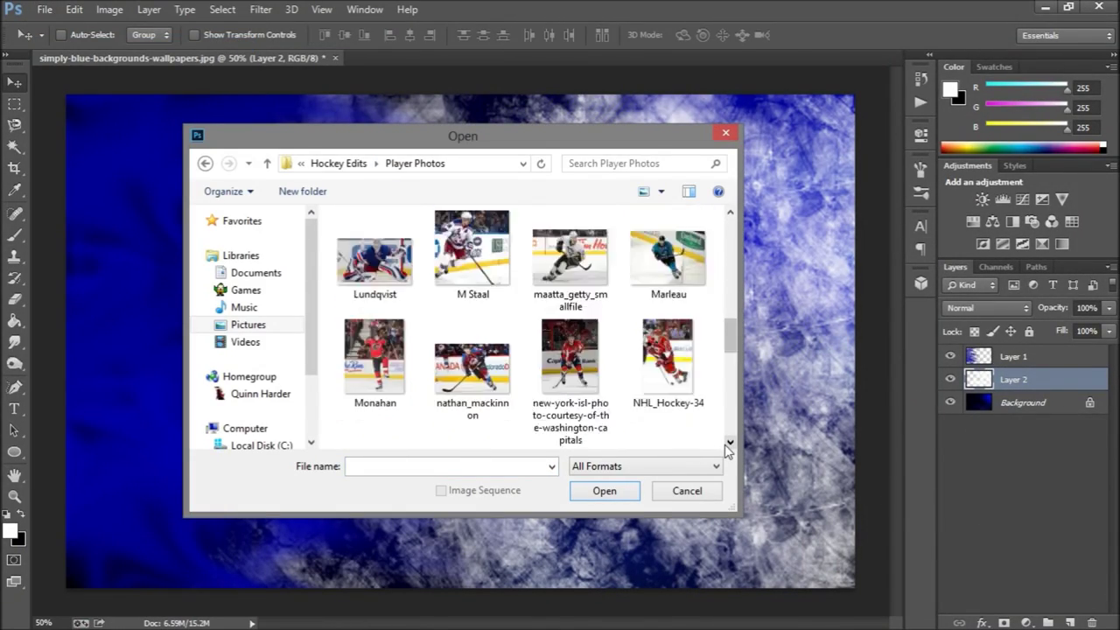
double_click(374, 402)
key(h)
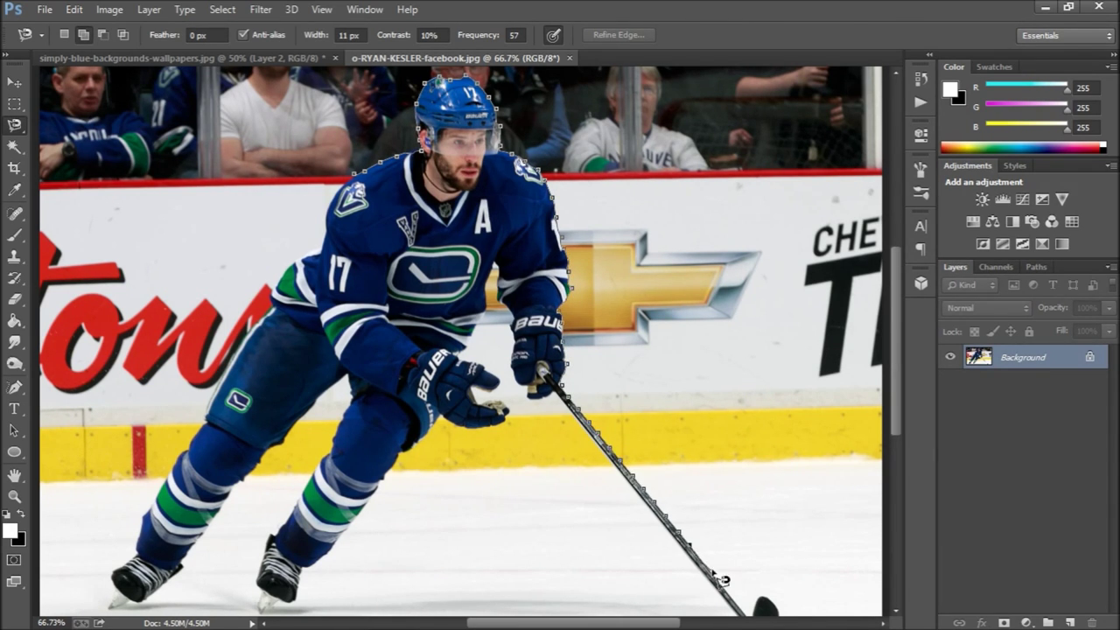
- Close the outline into a selection, copy the player to Layer 1, and hide the background
scroll(785, 611, down, 1)
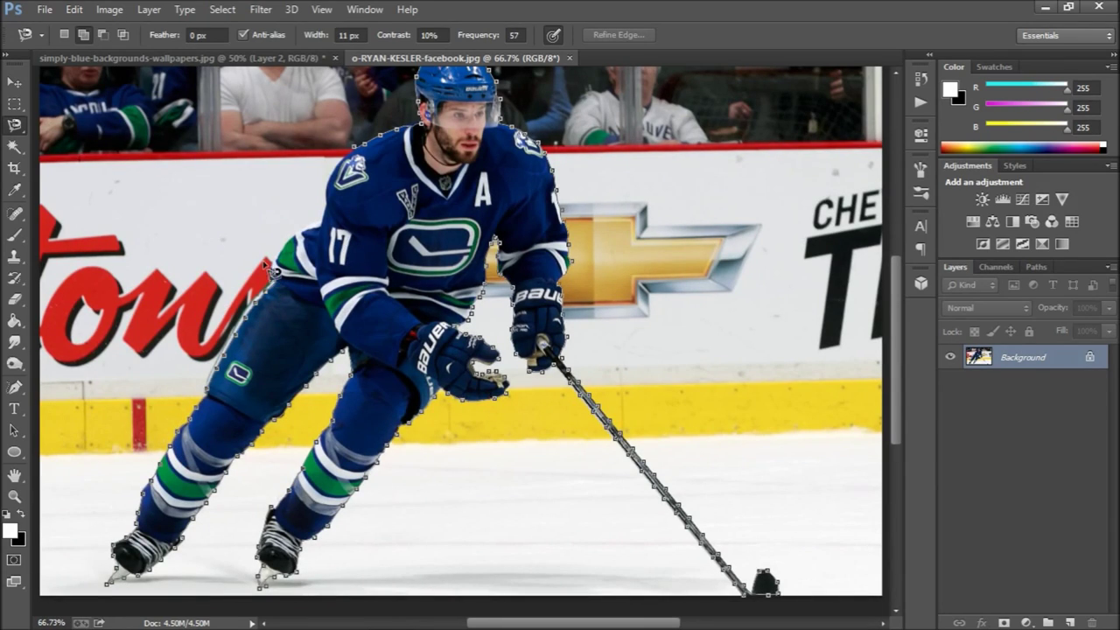
click(361, 157)
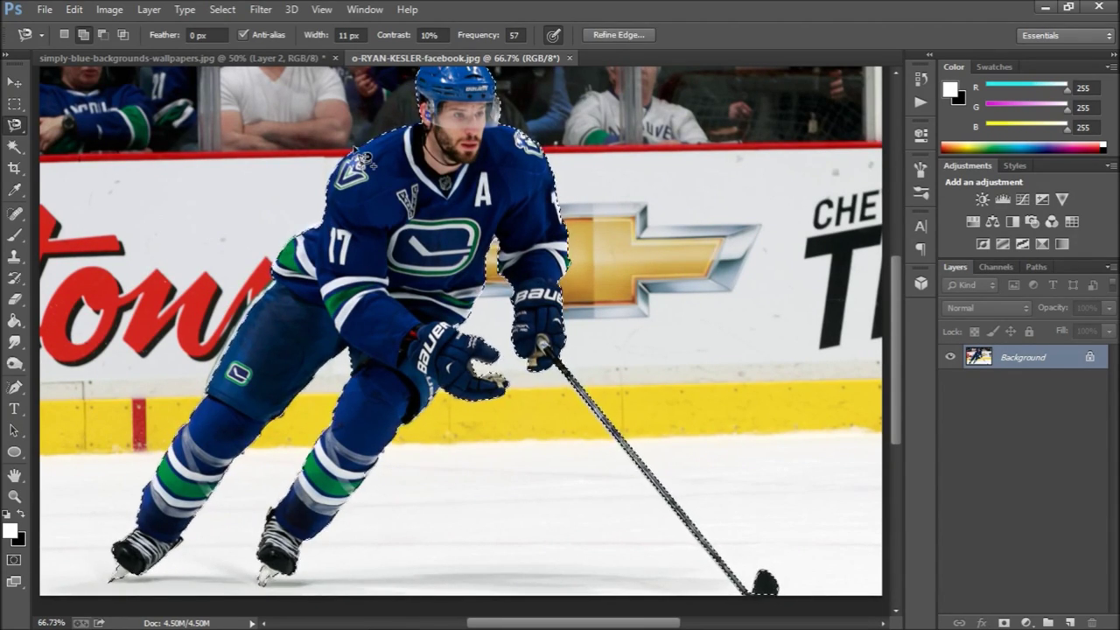
key(ctrl+j)
click(88, 138)
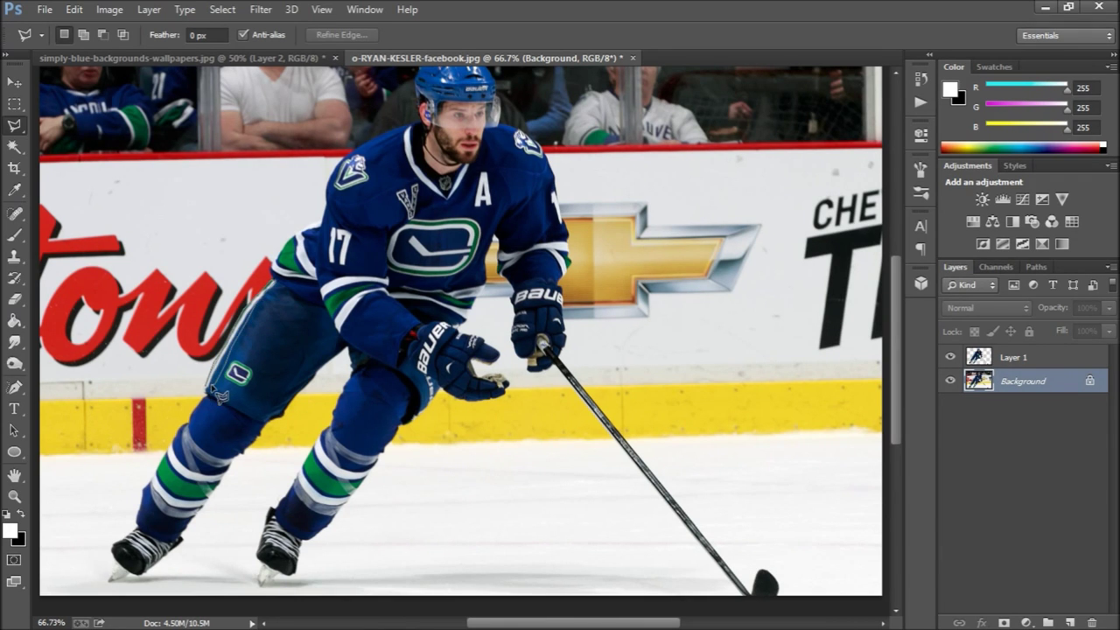
click(950, 404)
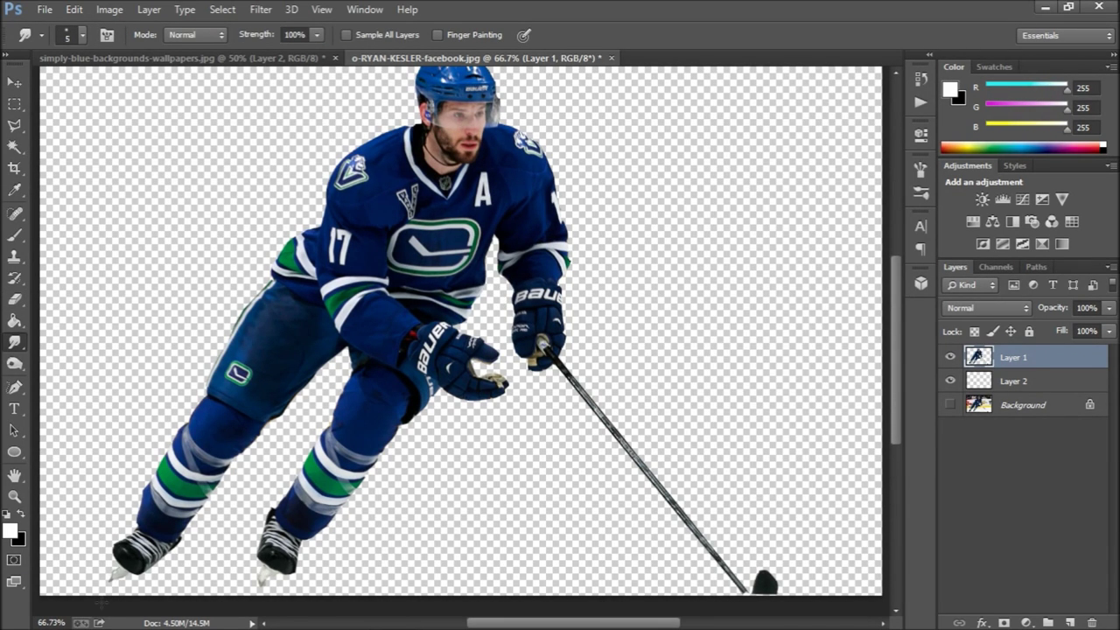
- Fit the cut-out on screen and start Save As with PNG chosen as the format
scroll(656, 340, up, 5)
key(w)
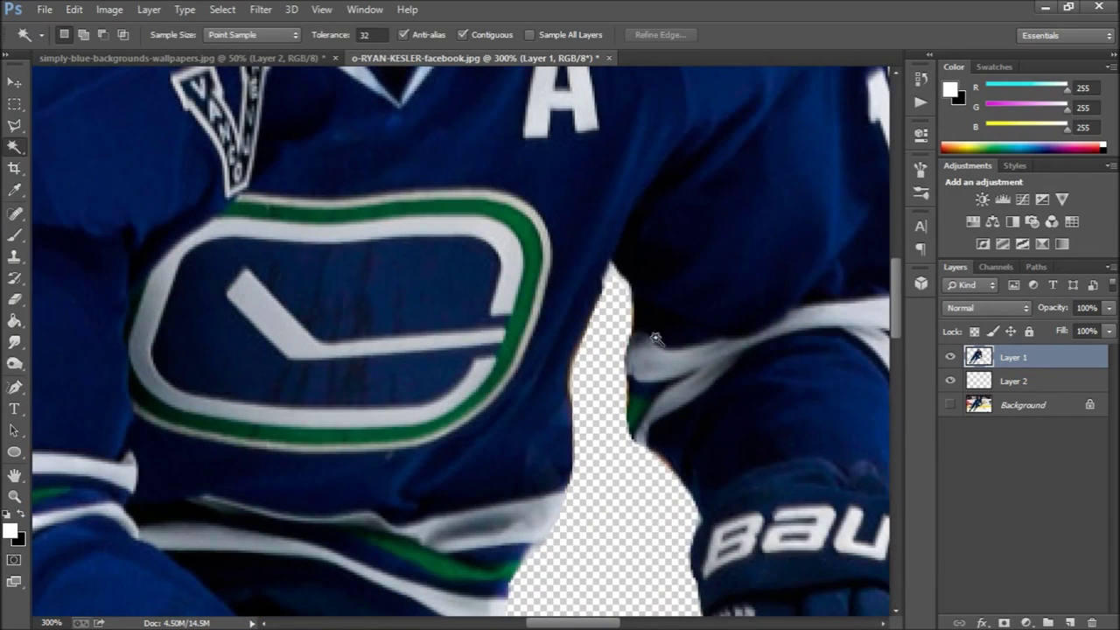
key(h)
key(ctrl+0)
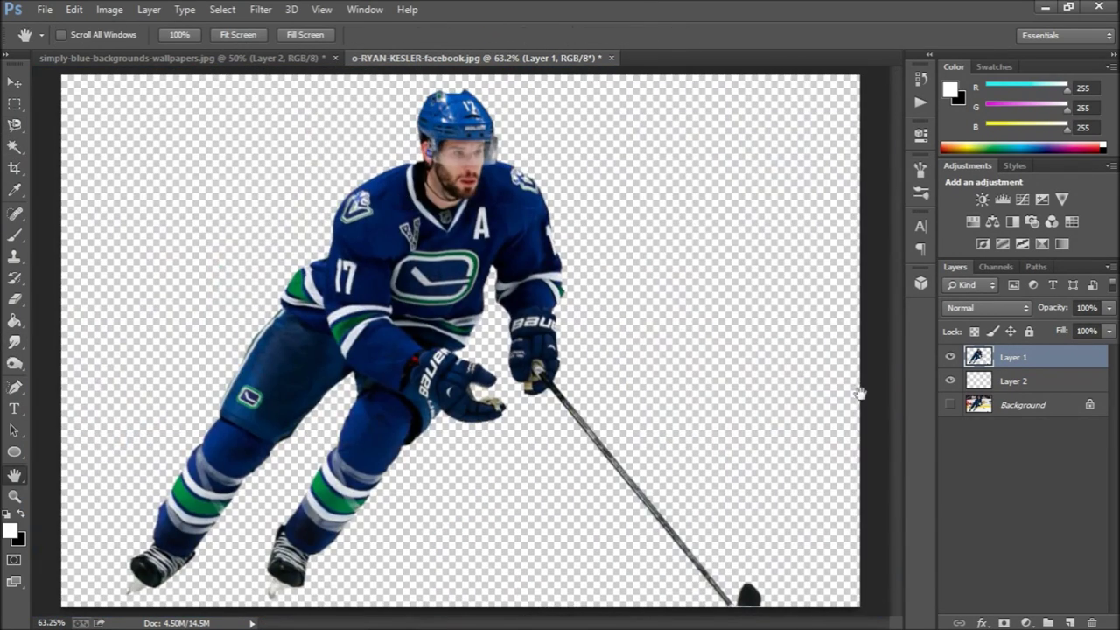
key(ctrl+shift+s)
click(525, 385)
click(376, 365)
- Save the PNG as 'Ryan Ke' and float the Kesler window beside the poster
text(Ryan Ke)
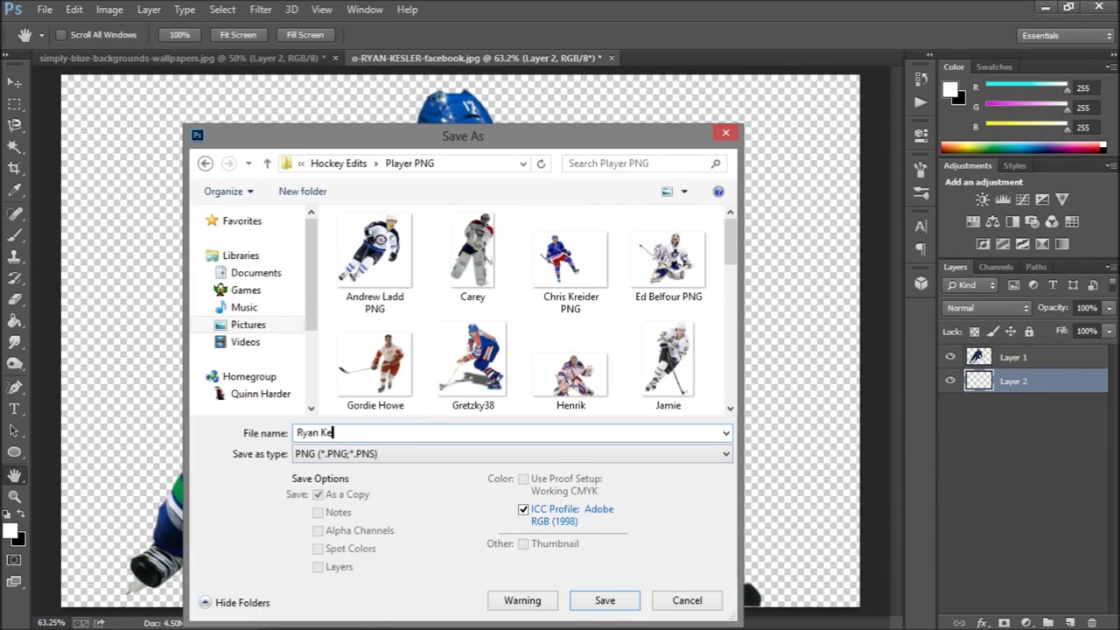
key(Return)
key(Return)
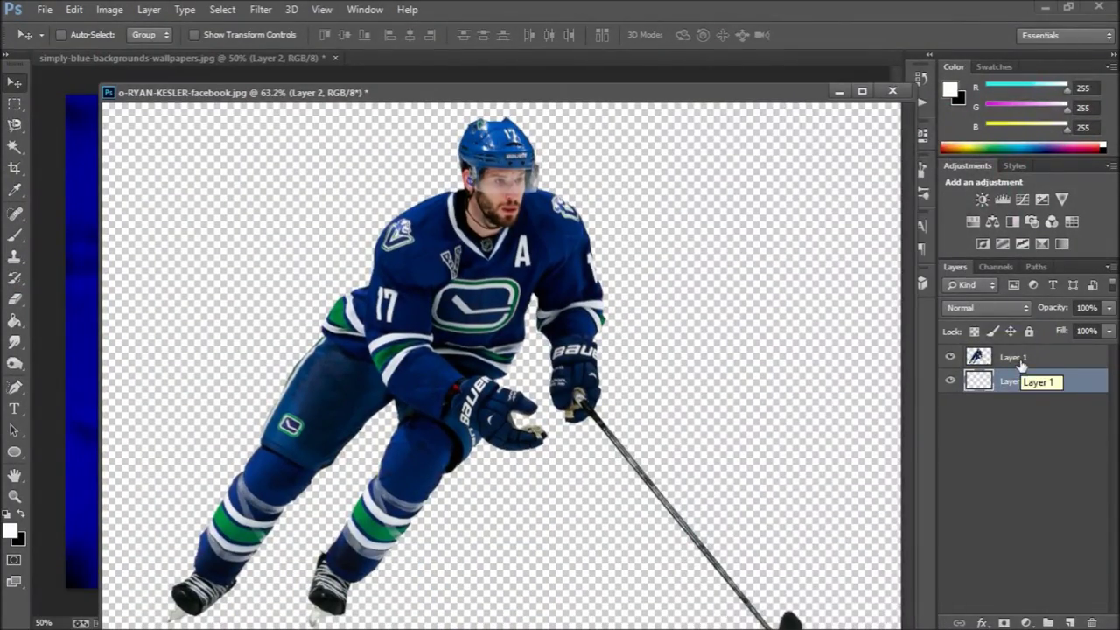
right_click(1014, 379)
click(700, 199)
drag(546, 99, 1058, 98)
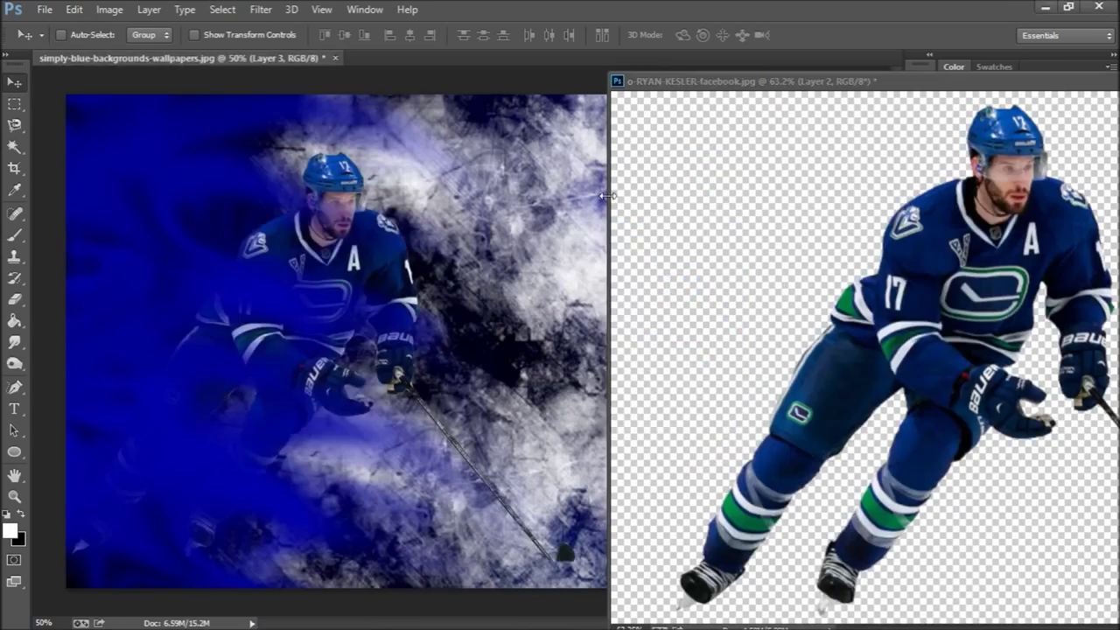
- Drag the cut-out player onto the left of the blue poster and add a Stroke layer style
mouse_move(925, 376)
mouse_down()
mouse_move(341, 510)
mouse_move(332, 539)
mouse_up()
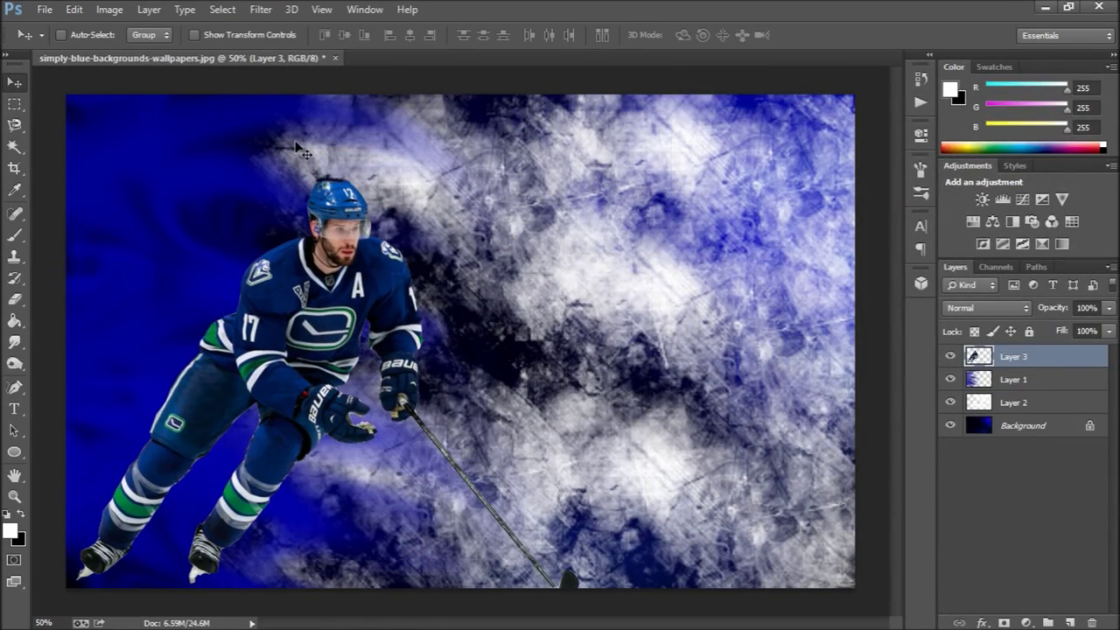
click(464, 434)
click(484, 434)
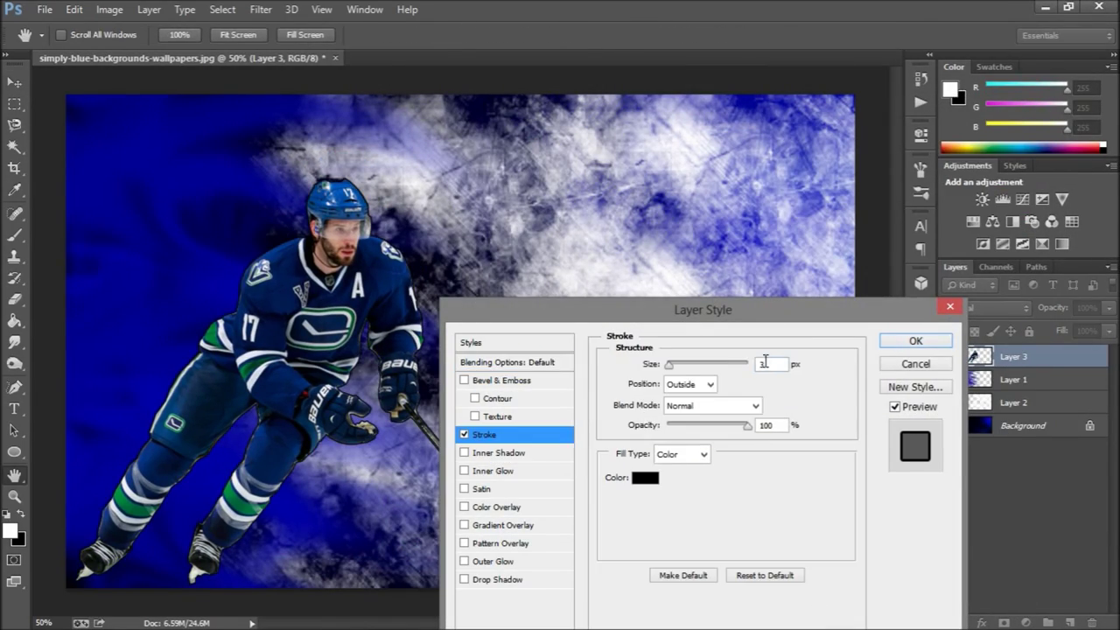
- Apply the black stroke, then give the player layer Topaz Adjust 5's Gritty I preset
click(912, 343)
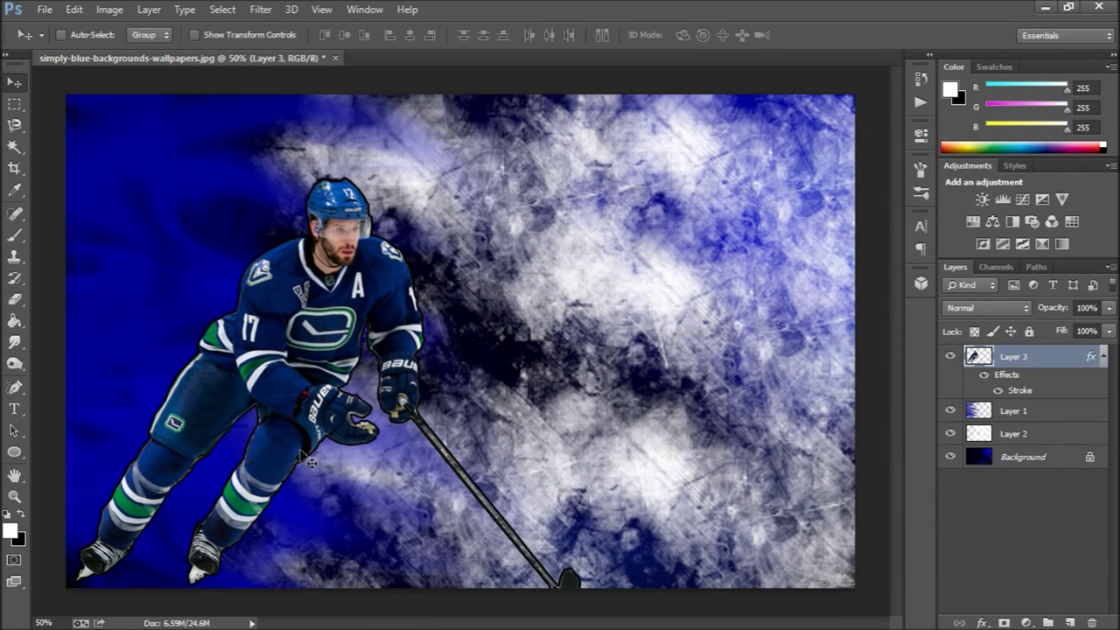
click(260, 9)
click(486, 340)
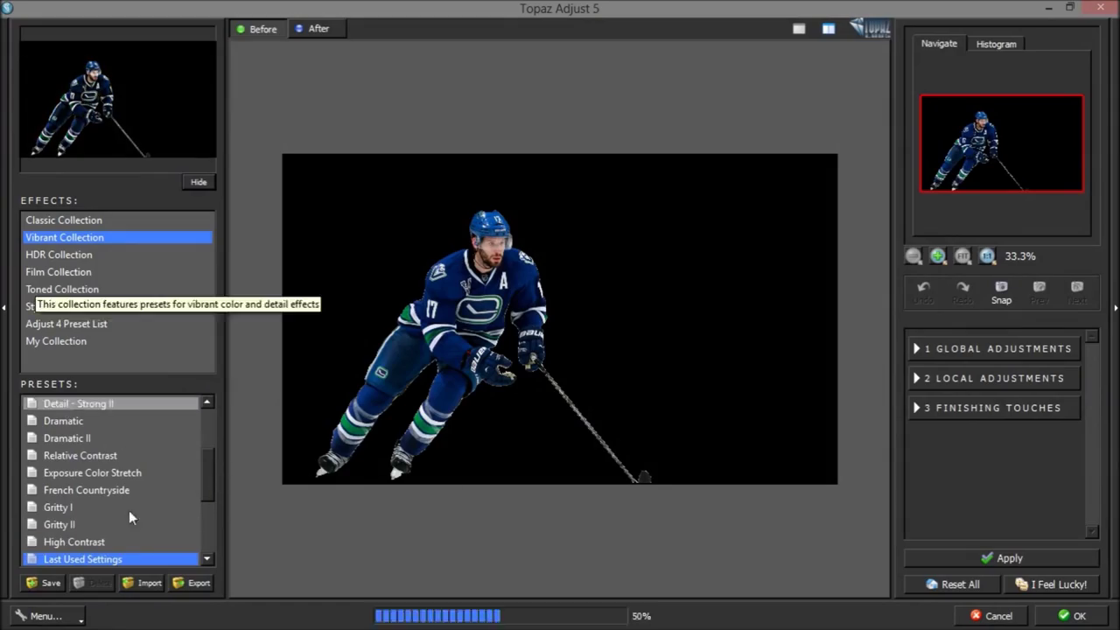
click(129, 511)
click(1072, 616)
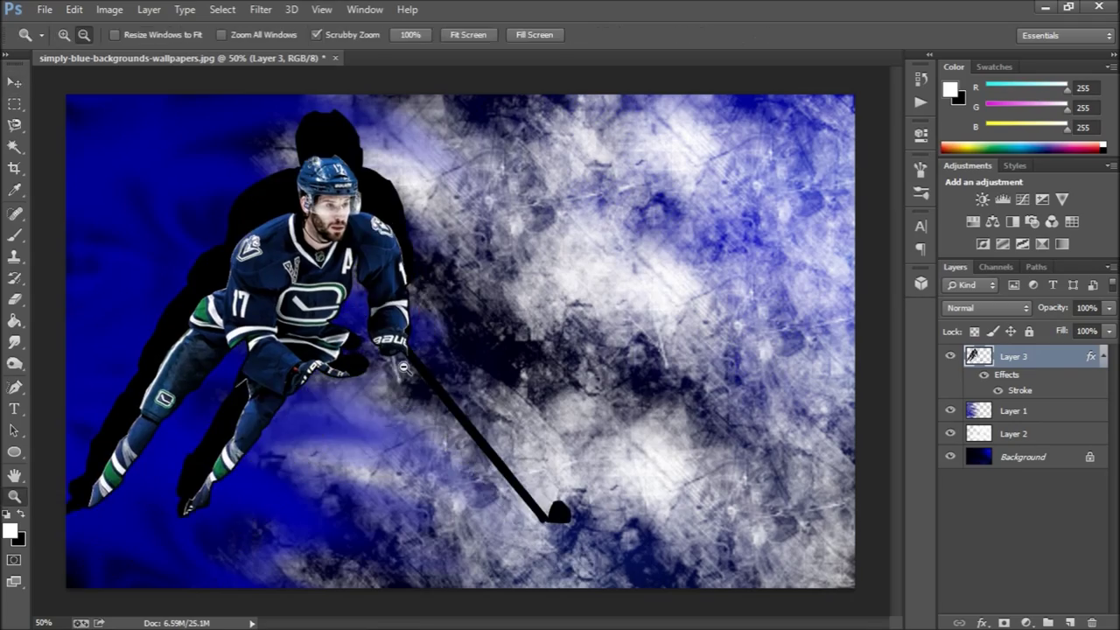
- Nudge the player cut-out slightly lower on the poster with the Move tool
key(v)
drag(386, 305, 405, 372)
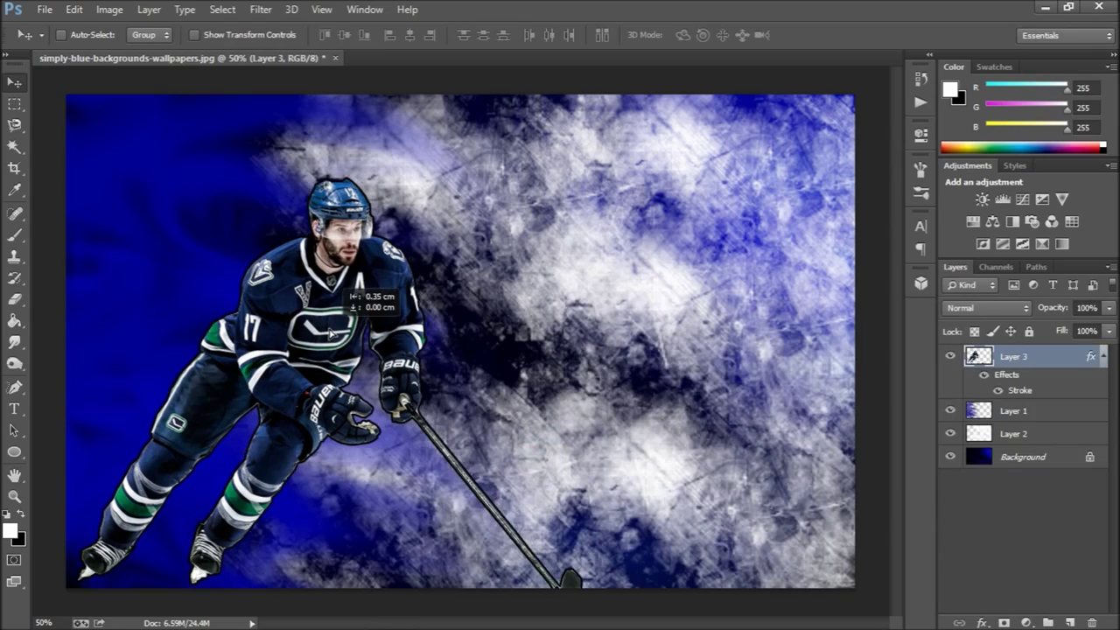
- Open the Canucks mascot logo and drag it onto the poster's right side
click(45, 9)
click(44, 42)
click(376, 162)
scroll(525, 333, down, 5)
double_click(473, 254)
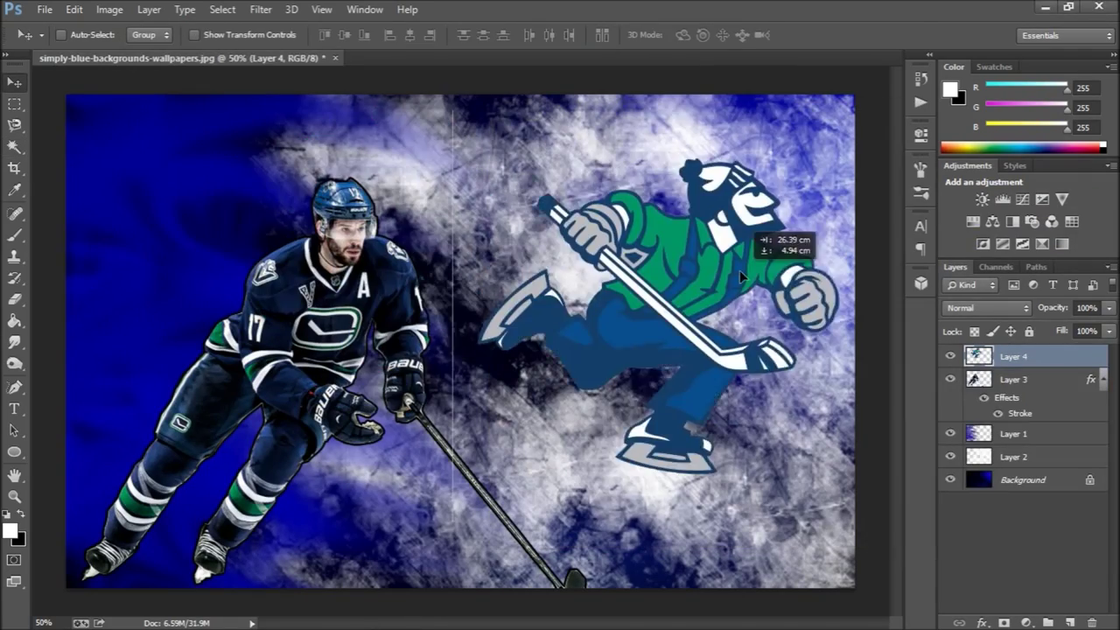
mouse_move(739, 270)
mouse_down()
mouse_move(722, 200)
mouse_move(670, 265)
mouse_up()
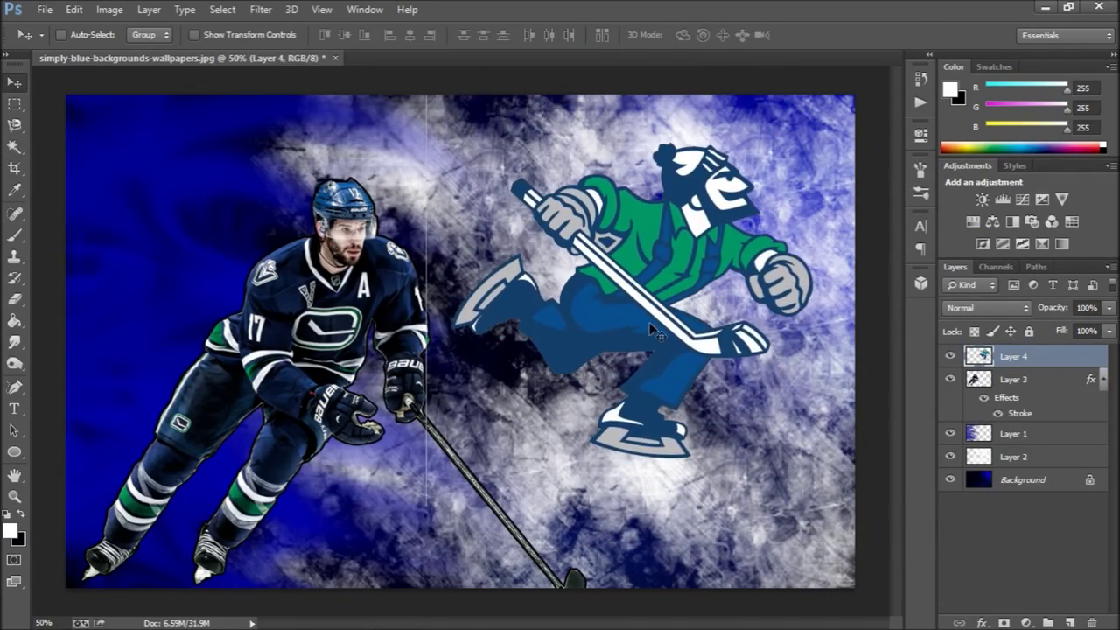
- Enlarge the logo to about 123% and move its layer below the player
key(ctrl+t)
drag(825, 488, 855, 542)
click(13, 85)
key(Return)
drag(1006, 356, 1006, 411)
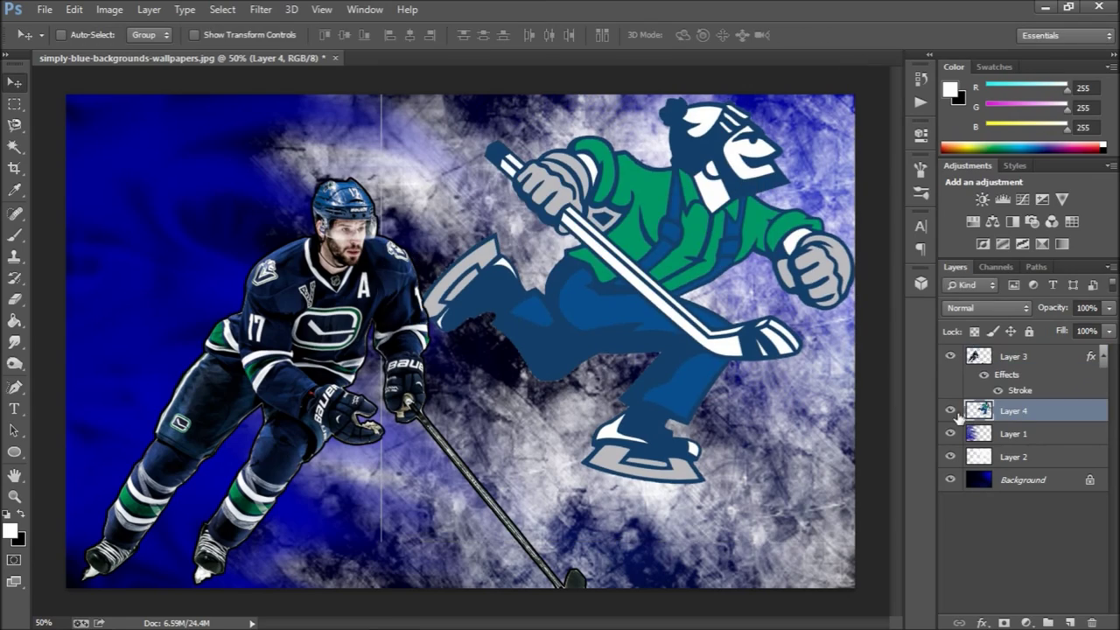
- Cycle the logo layer's blend modes from Multiply through to Overlay
click(987, 307)
click(1032, 374)
key(Up)
key(Up)
key(Up)
key(Up)
key(Down)
key(Down)
key(Down)
key(Down)
key(Down)
key(Down)
key(Down)
key(Down)
key(Down)
key(Down)
key(Down)
key(Down)
key(Down)
key(Down)
key(Down)
key(Down)
key(Up)
- Fit the whole poster in the window and clear the current selection
key(w)
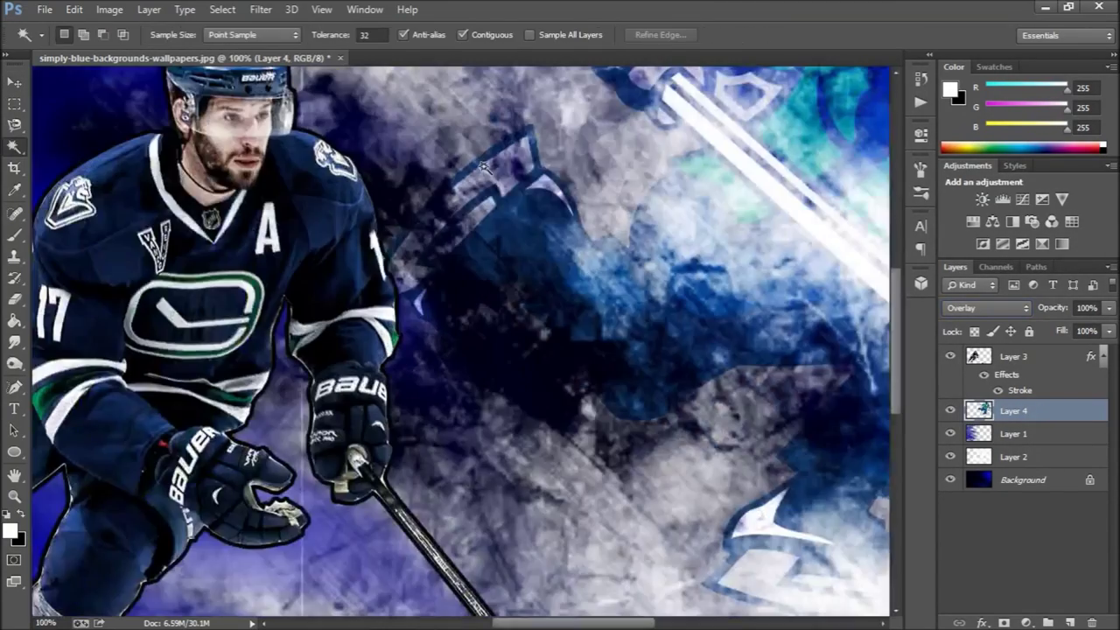
key(h)
key(ctrl+0)
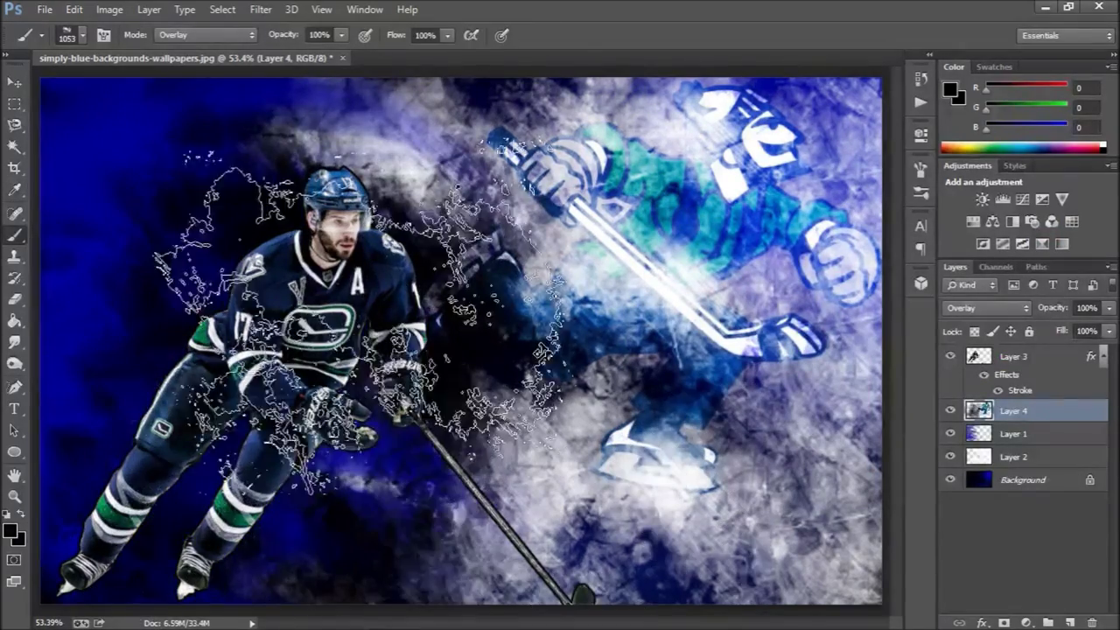
key(ctrl+d)
- Select Layer 4 and make the black Overlay brush smaller for shading
click(70, 35)
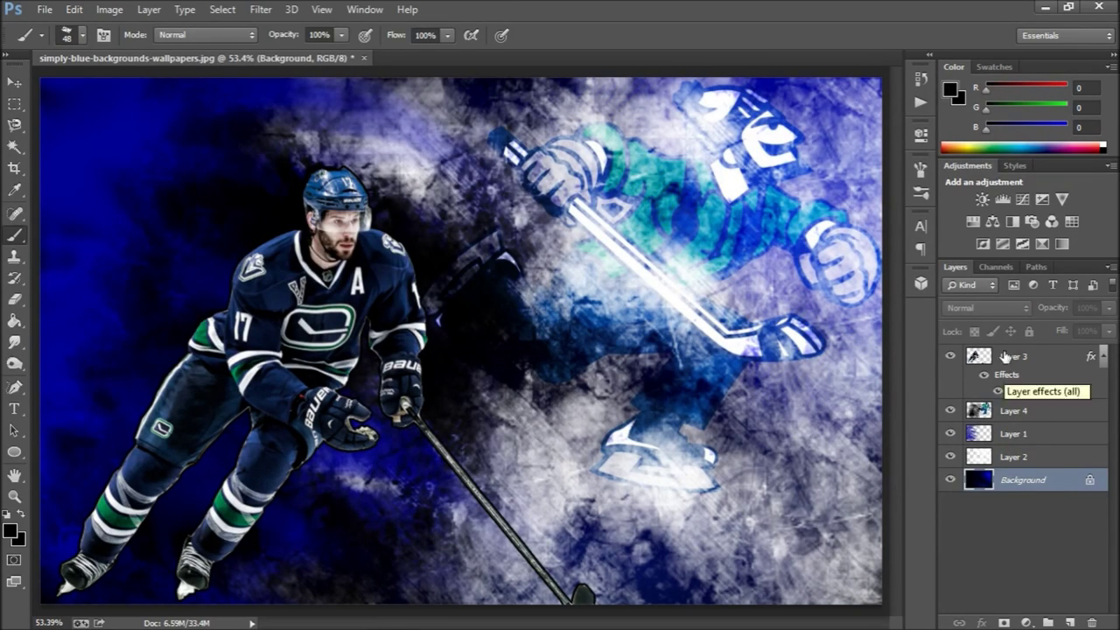
click(1004, 356)
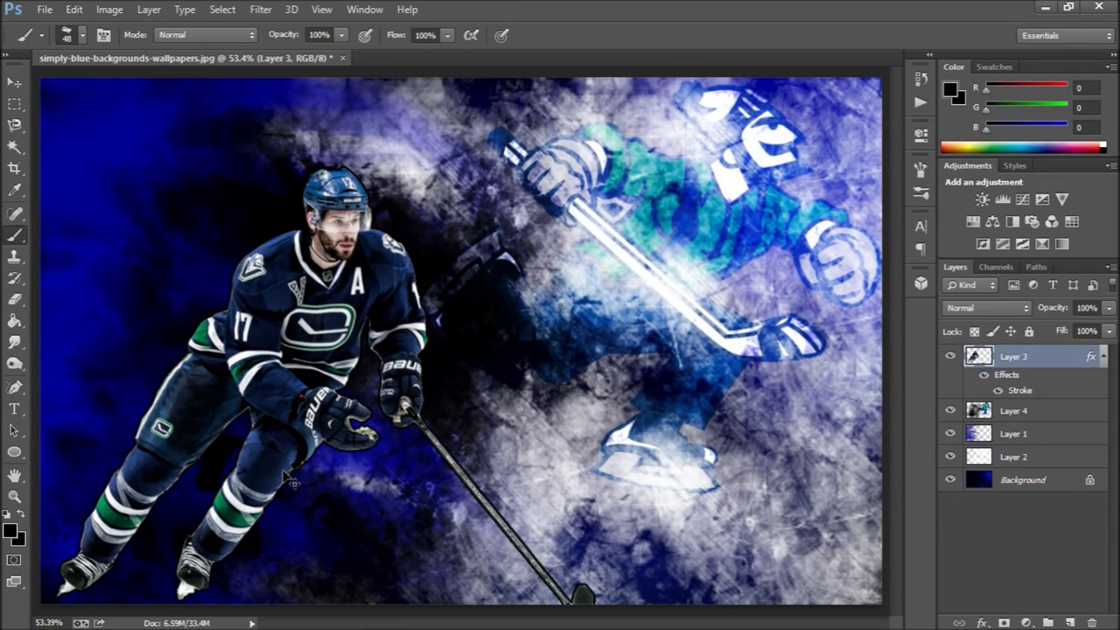
key(alt+bracketleft)
right_click(207, 486)
key(Escape)
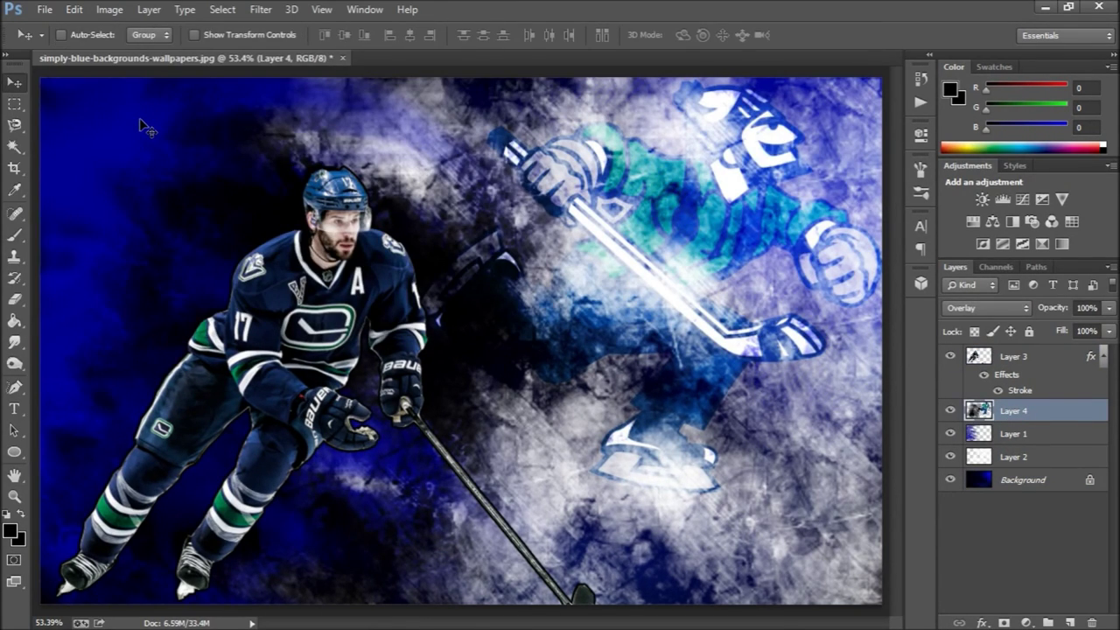
- Type a blue KESLER title in the AnotherLine font near the top
key(t)
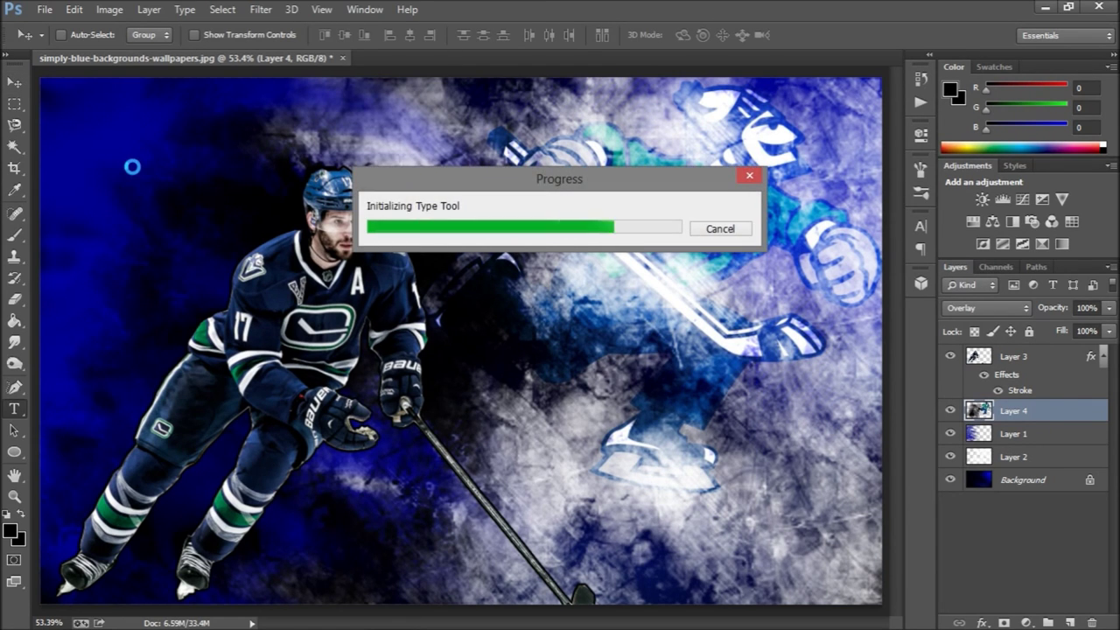
click(72, 131)
key(ctrl+shift+bracketright)
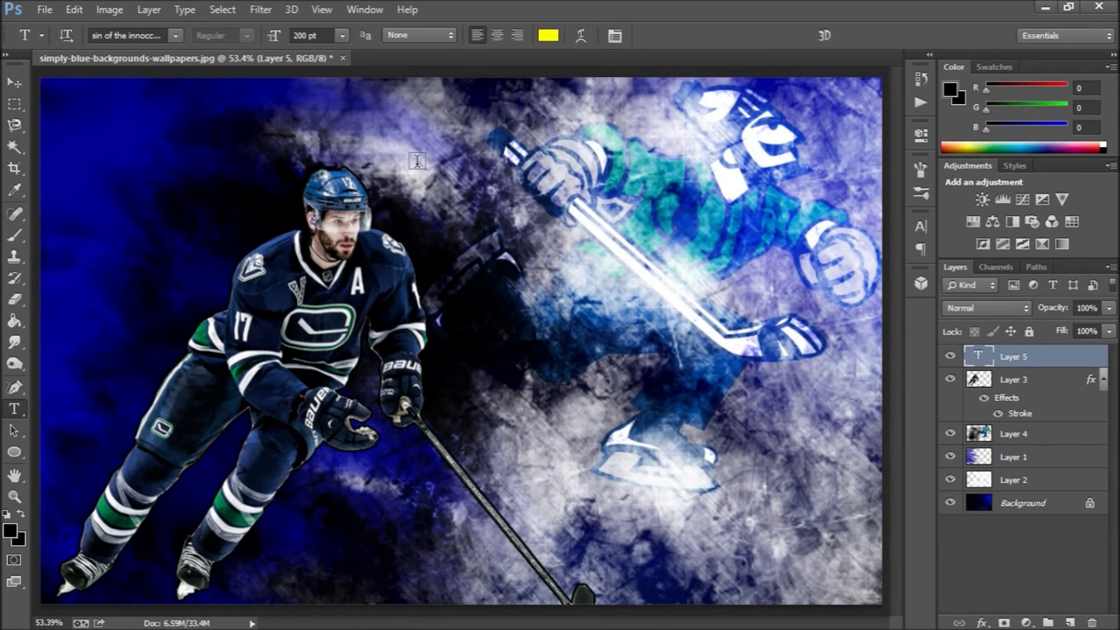
drag(364, 448, 363, 79)
click(295, 142)
click(550, 37)
key(Return)
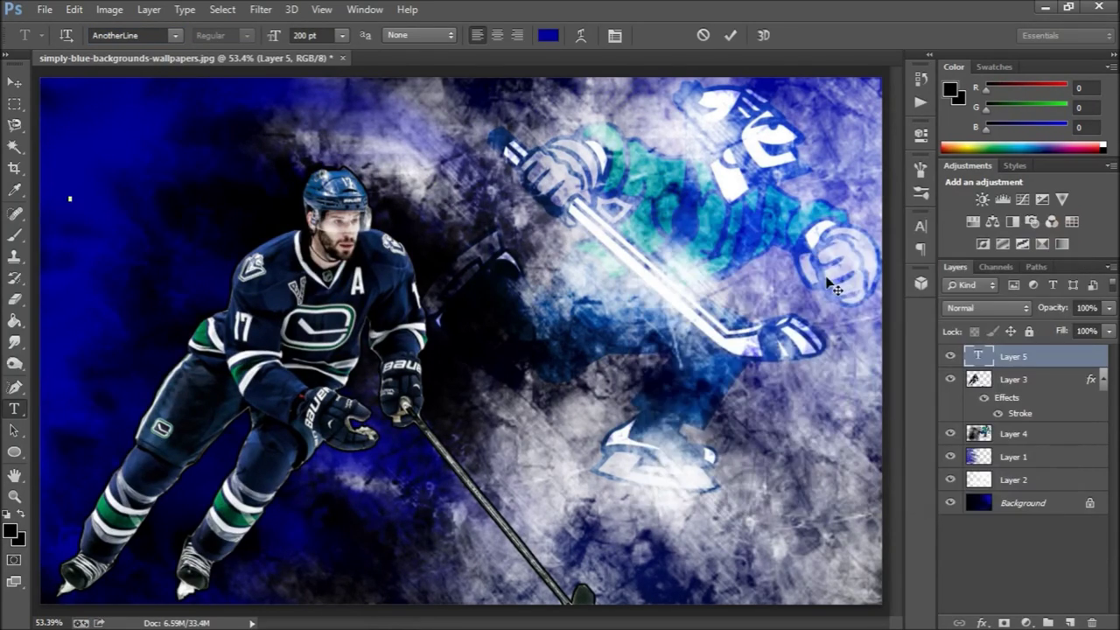
text(KESLE)
- Give the KESLER title a Stroke layer style of size 15
right_click(1015, 356)
click(700, 149)
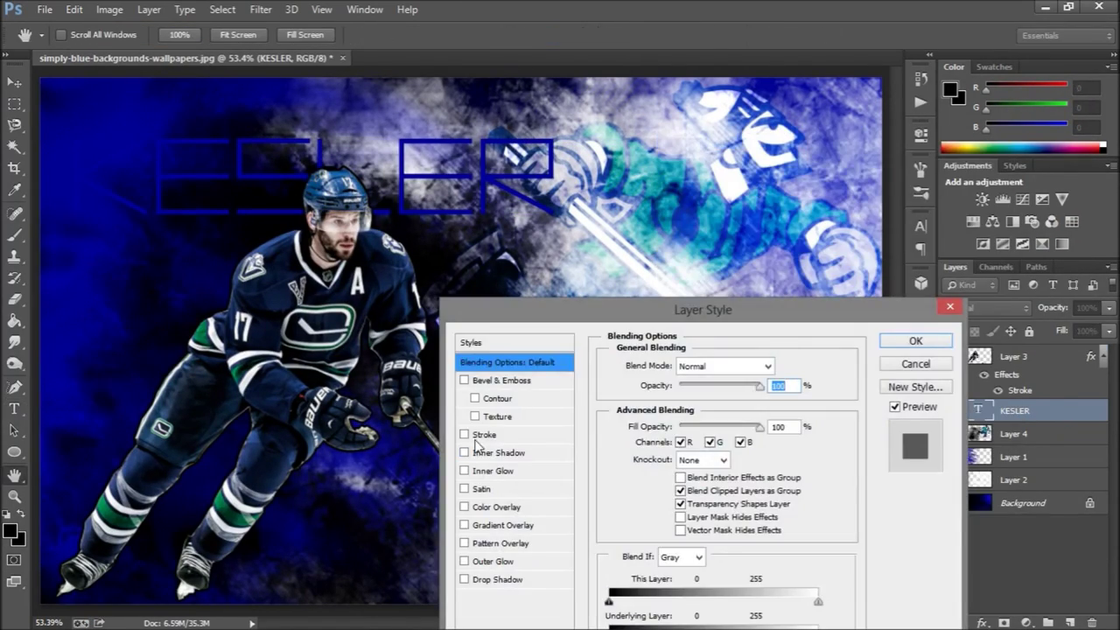
click(464, 433)
double_click(763, 364)
text(15)
click(915, 340)
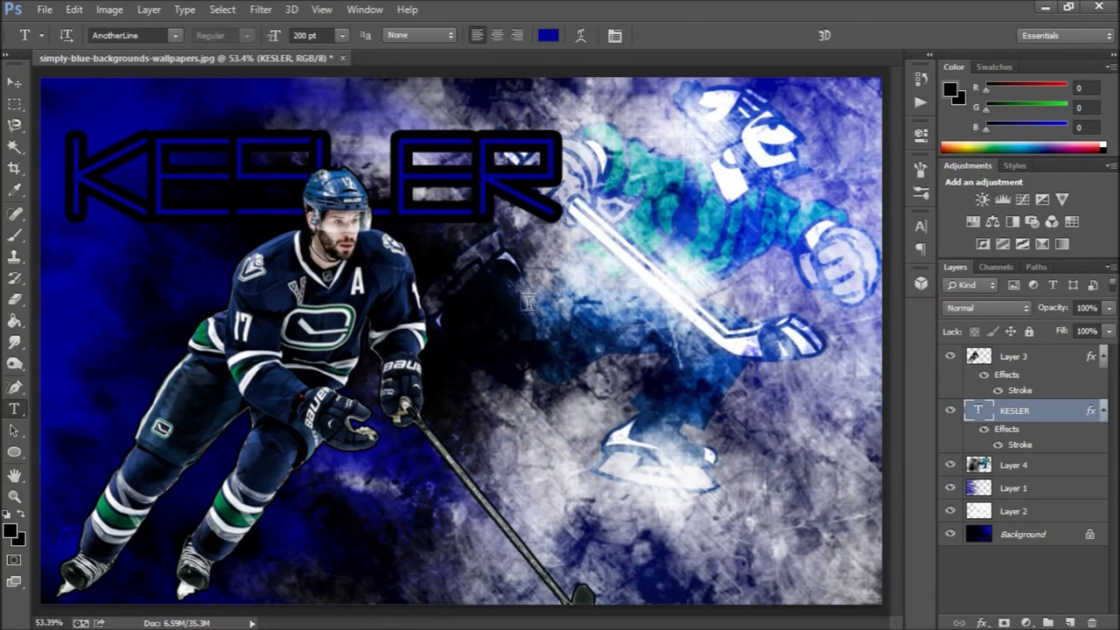
- Move the title higher and send its layer beneath the player
key(v)
drag(818, 319, 818, 286)
drag(1014, 410, 1041, 365)
key(ctrl+bracketleft)
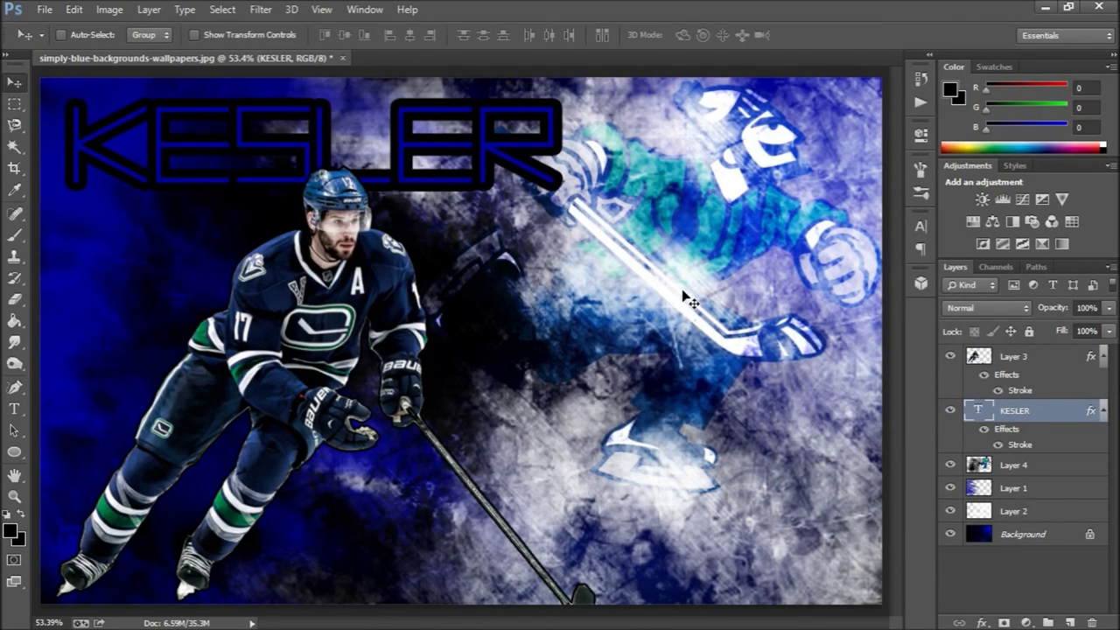
- Start a new text box at the lower right for the number
key(t)
click(690, 577)
click(175, 35)
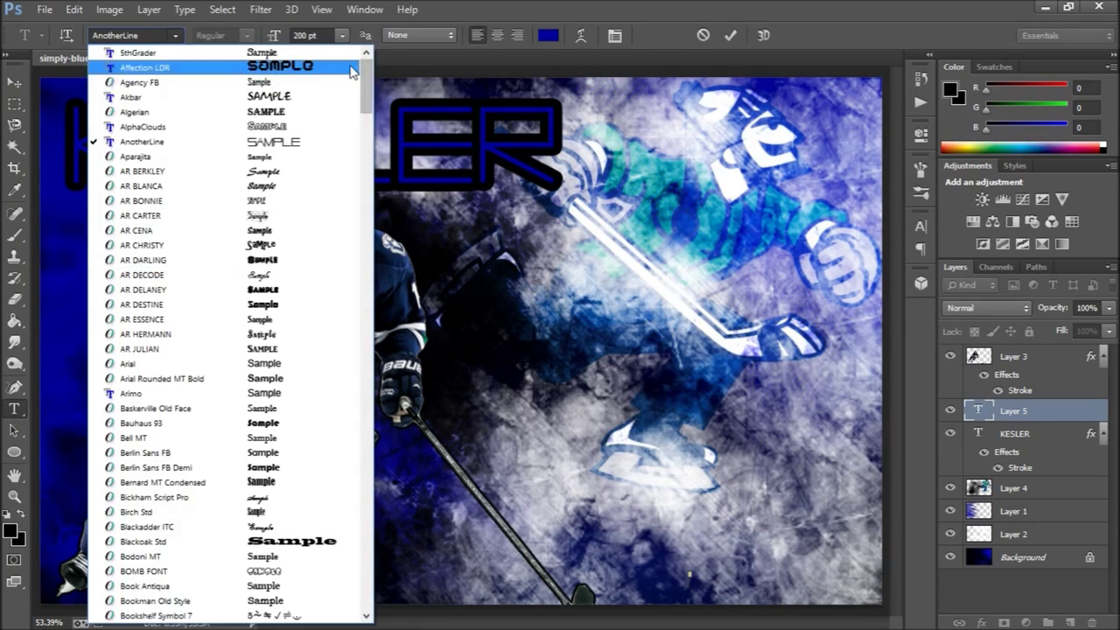
- Type 17 and try the Affection LDR and Definitely Maybe fonts
click(356, 70)
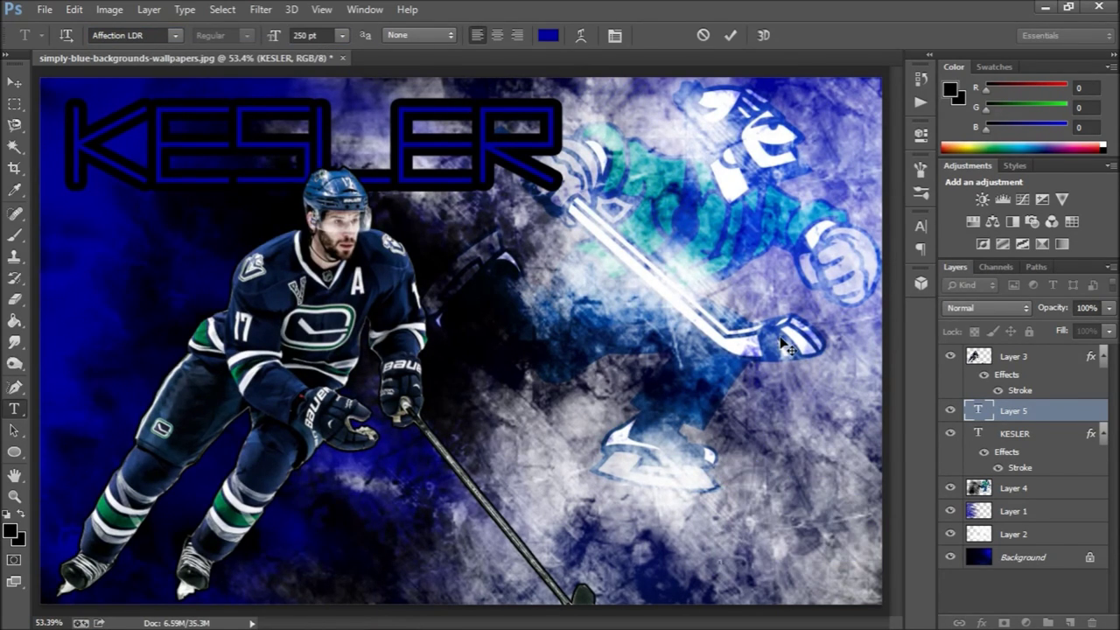
click(175, 35)
scroll(302, 524, down, 4)
click(153, 504)
text(17)
click(175, 35)
click(153, 595)
- Try Dodger, Homoarakhn and Insane Affection LDR fonts, settling on Homoarakhn
click(175, 35)
click(154, 175)
click(175, 35)
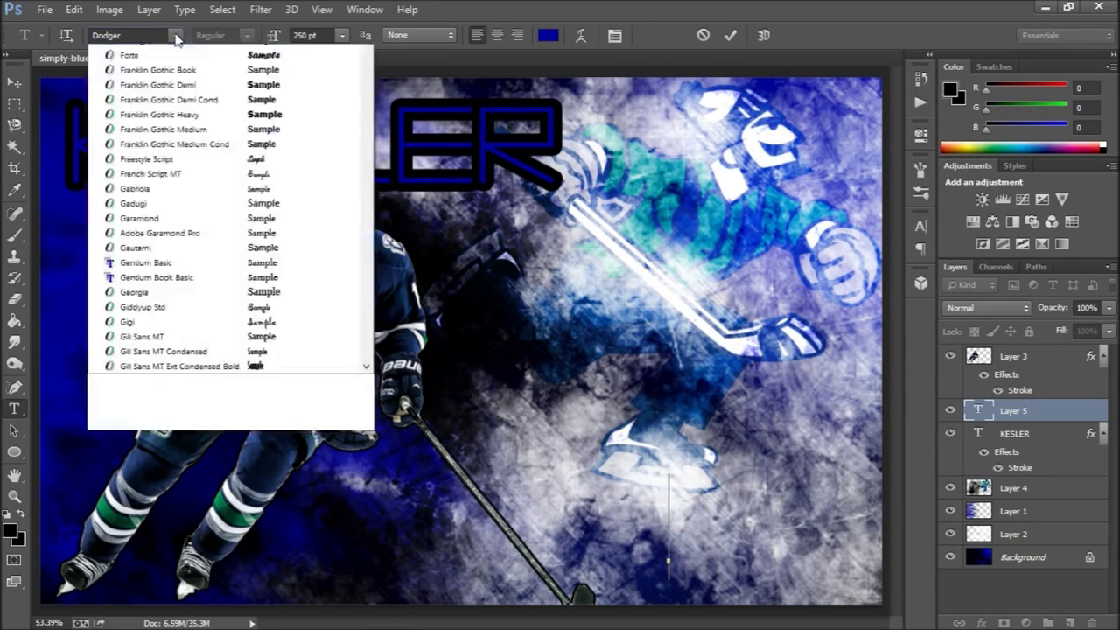
scroll(219, 350, down, 3)
click(153, 490)
click(175, 35)
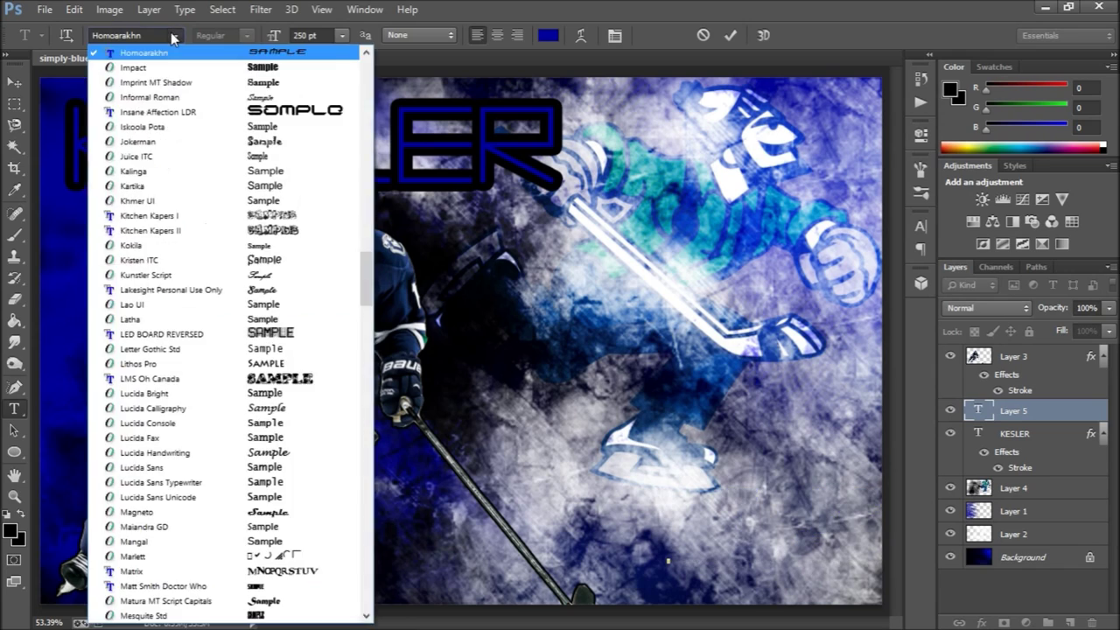
click(153, 110)
click(175, 35)
key(Up)
key(Up)
key(Up)
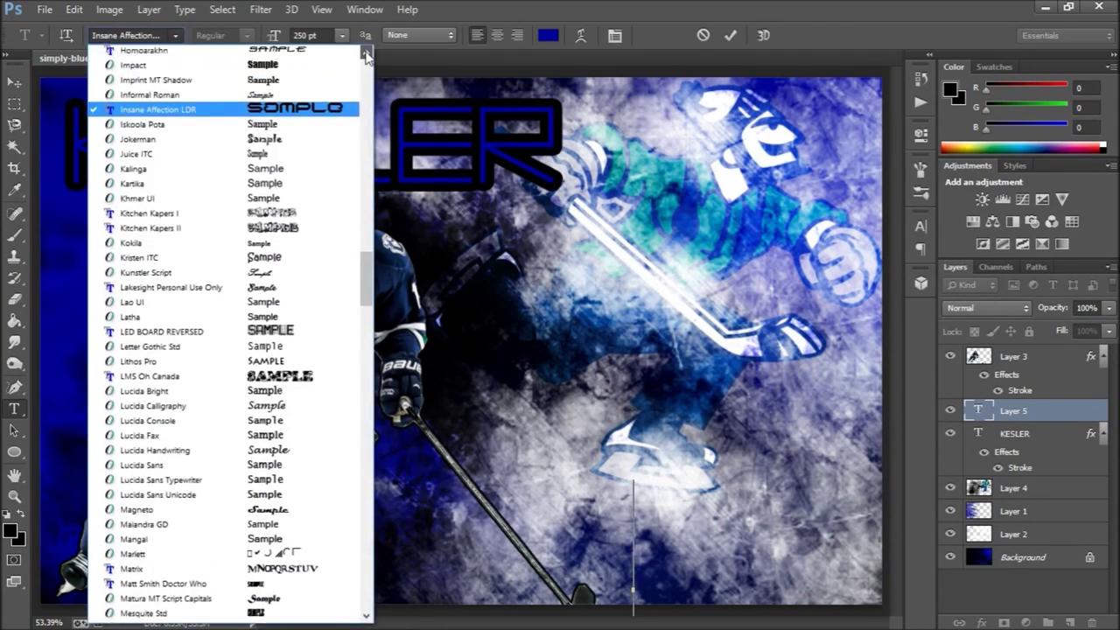
key(Return)
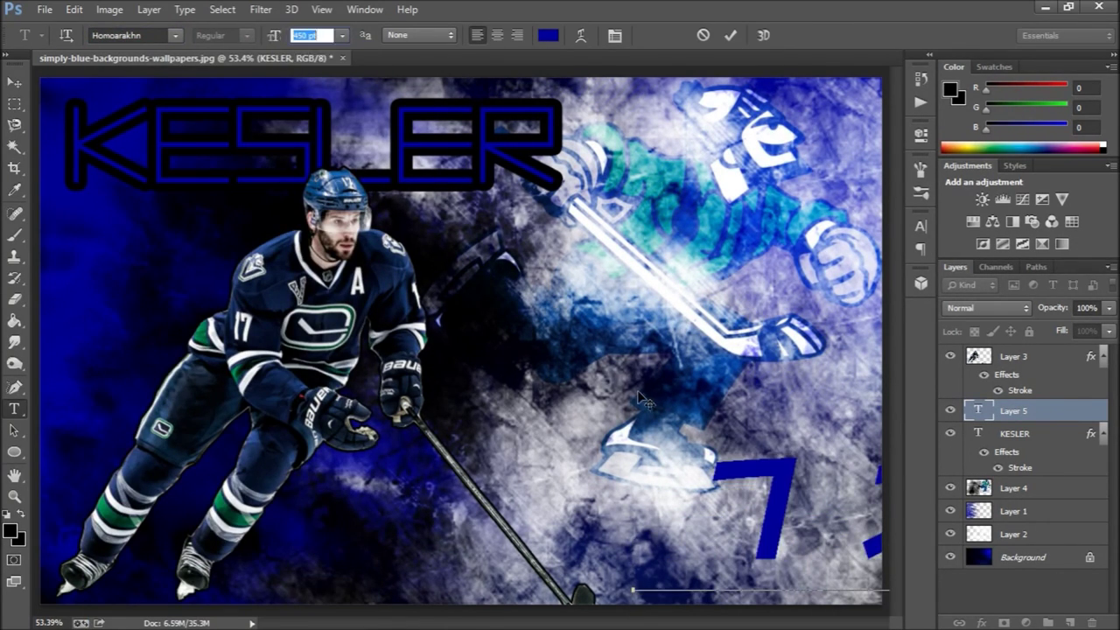
- Try Ninja Naruto, then set the 17 to the NHL_Edge_Boston font
click(175, 35)
scroll(367, 304, down, 3)
scroll(366, 305, down, 5)
click(295, 457)
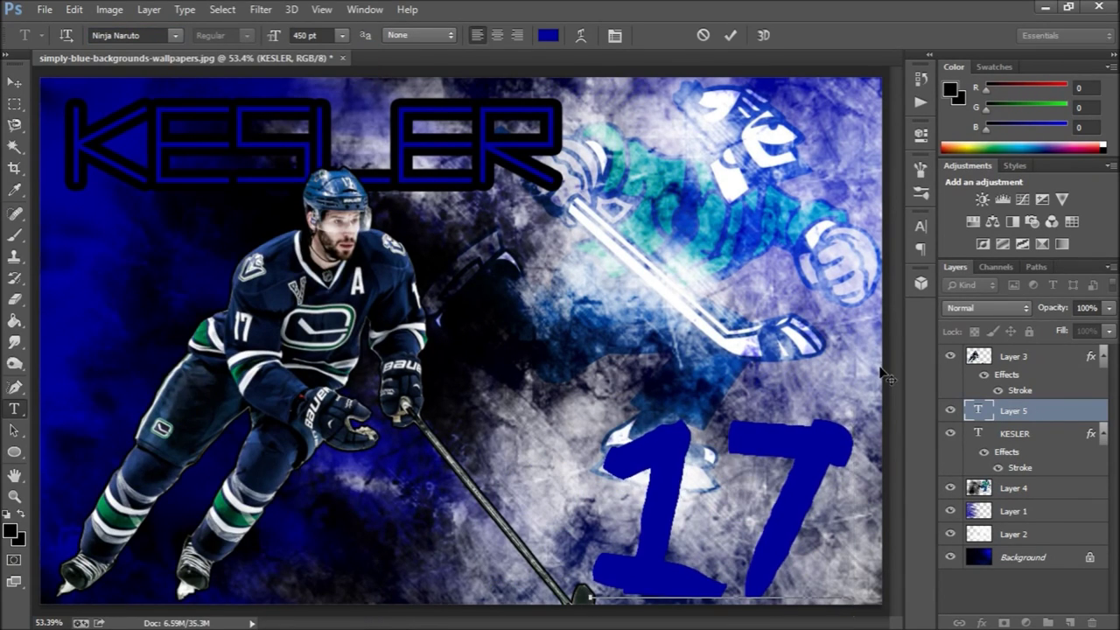
click(173, 36)
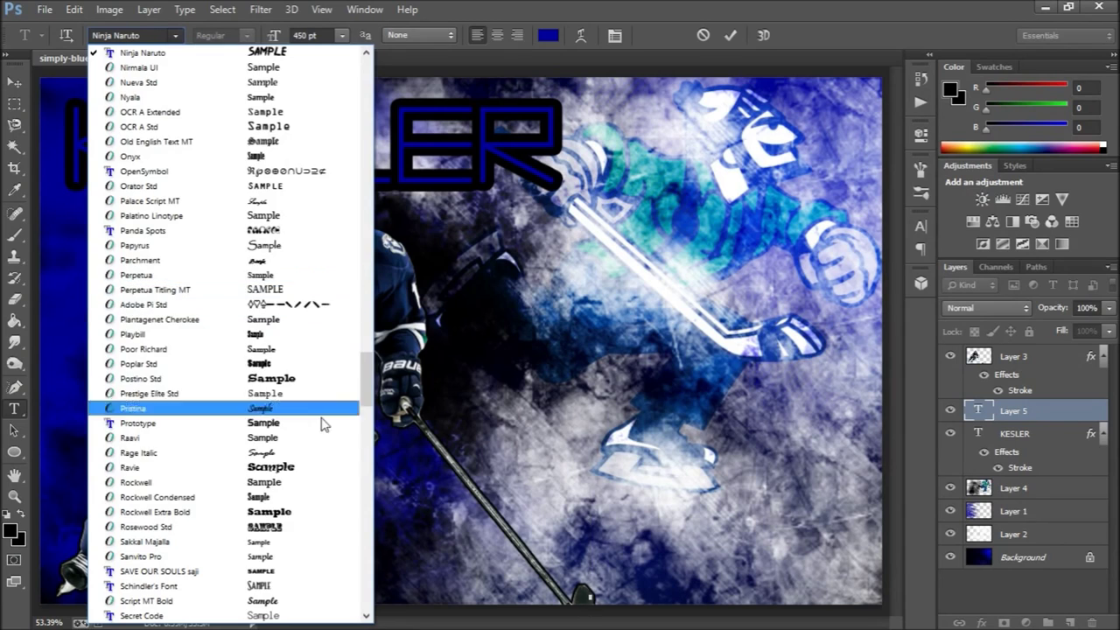
click(154, 393)
- Commit the 17, set its blend mode to Linear Burn, and nudge it right
click(421, 35)
click(730, 35)
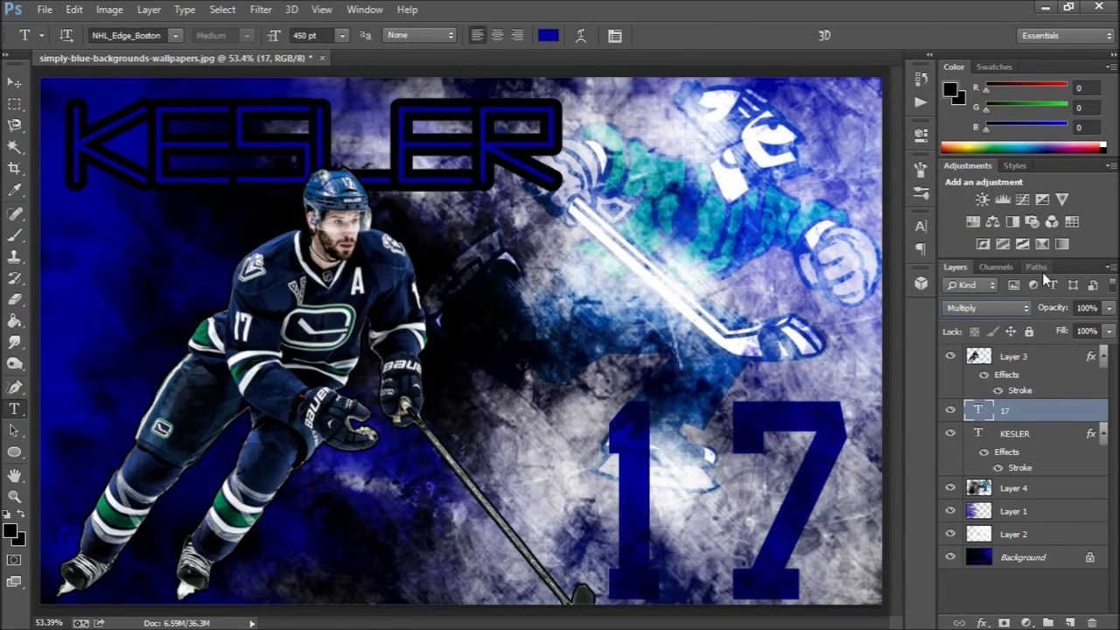
key(shift+plus)
key(shift+plus)
key(v)
drag(770, 325, 792, 324)
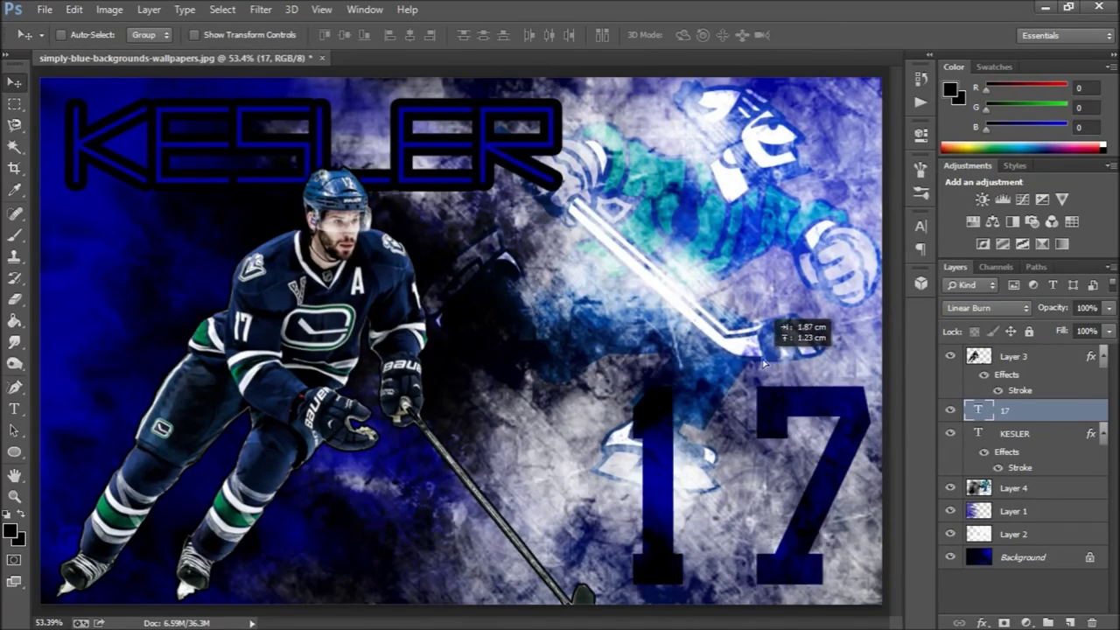
- Open the Hockey Edits logo and drag it into the poster document
double_click(1010, 410)
key(Escape)
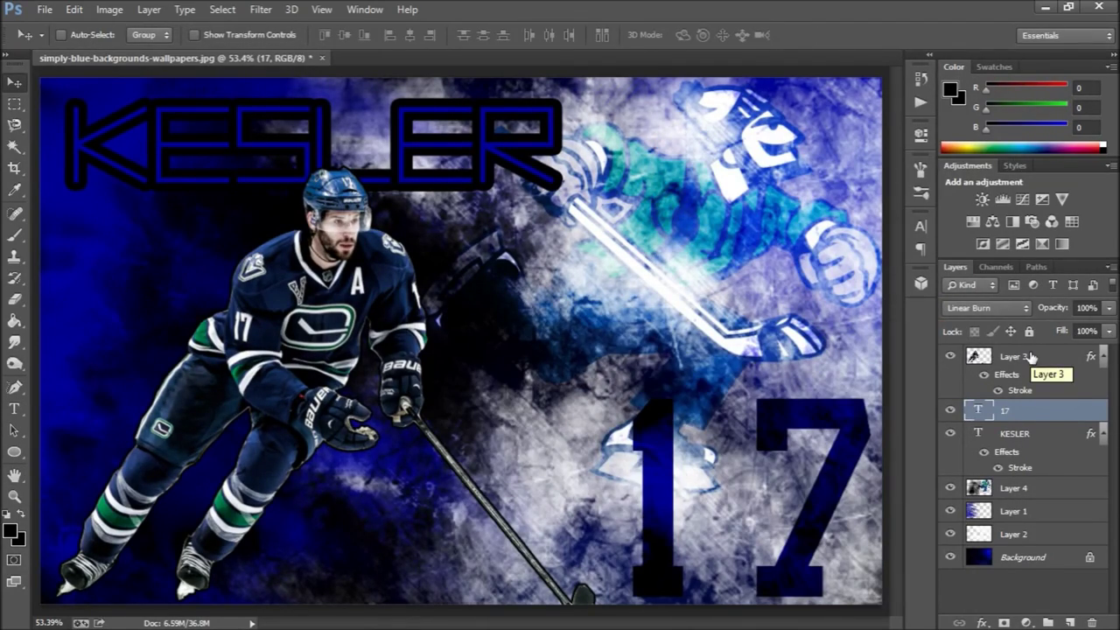
key(ctrl+o)
double_click(662, 240)
drag(418, 93, 891, 107)
click(891, 106)
- Shrink the logo to a small badge in the bottom-right corner
key(ctrl+t)
drag(477, 140, 843, 543)
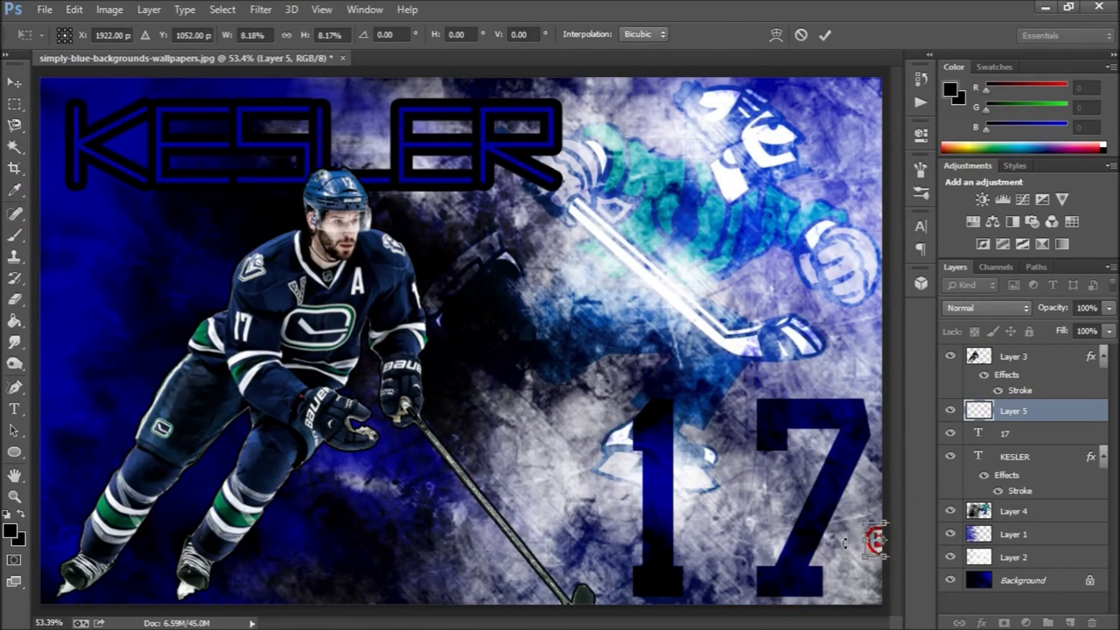
drag(875, 596, 872, 116)
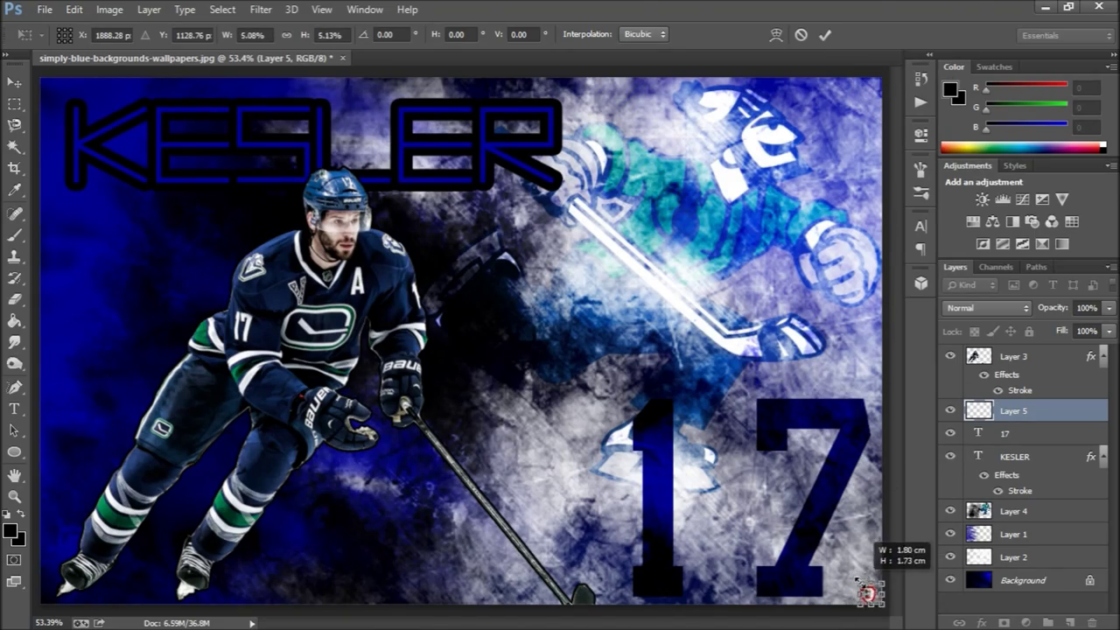